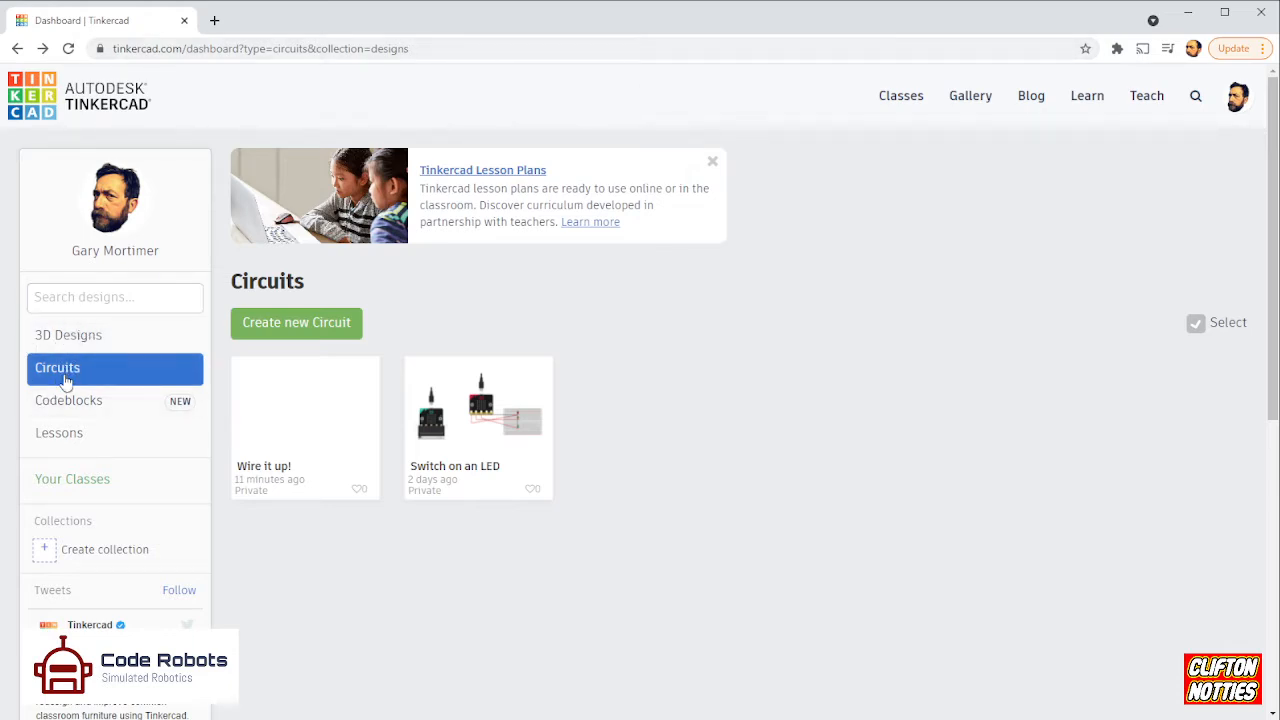
Create a new circuit, dismiss the starters tip, and set the component library to show All components.
{"action": "left_click", "coordinate": [288, 320]}
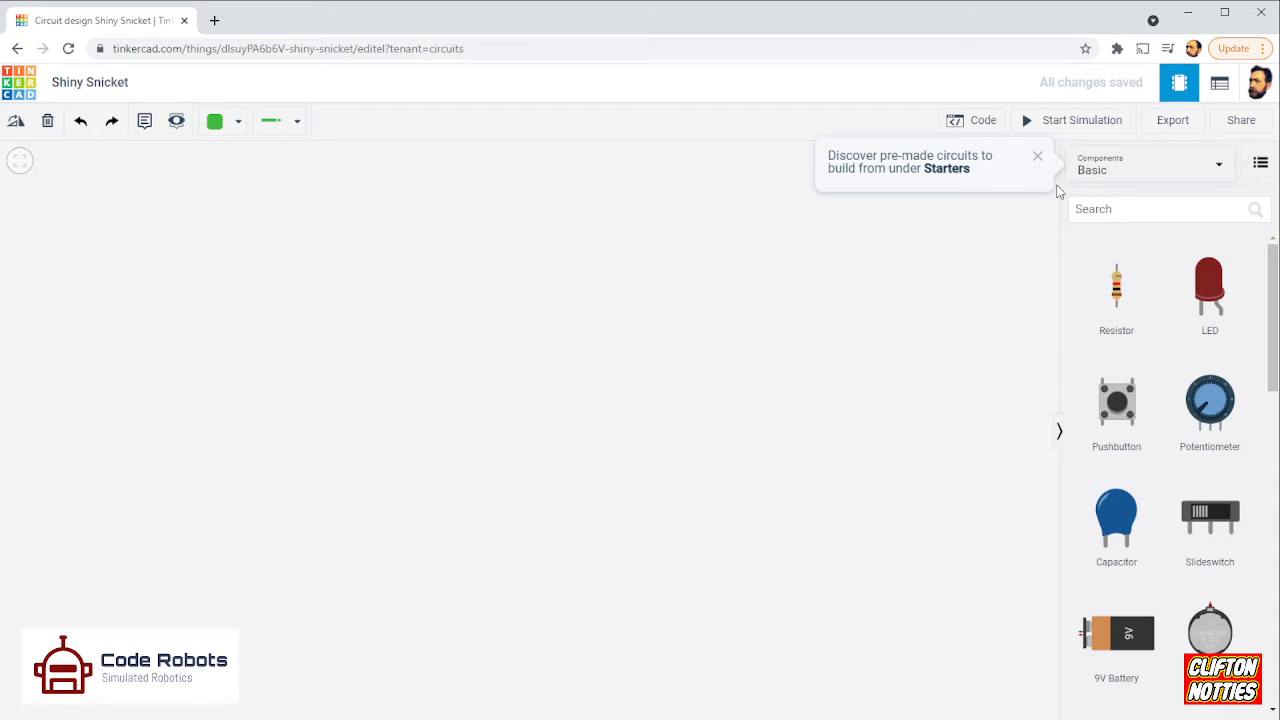
{"action": "left_click", "coordinate": [1036, 157]}
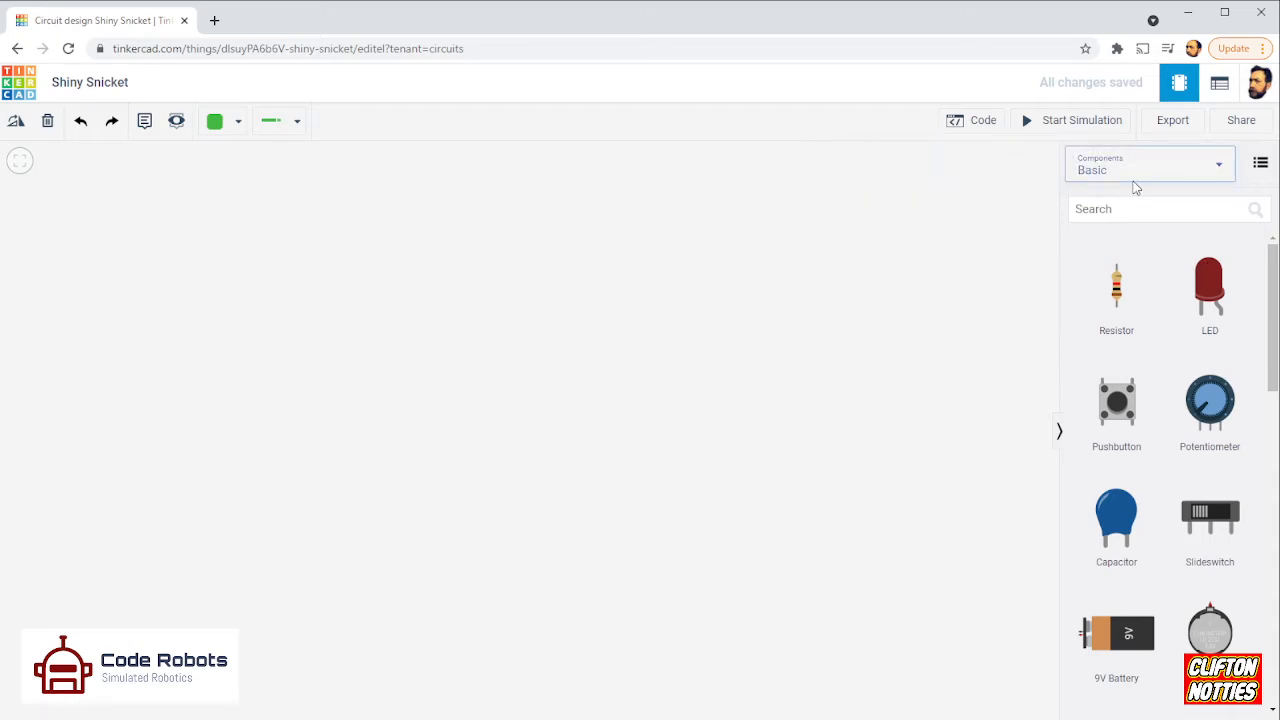
{"action": "left_click", "coordinate": [1196, 180]}
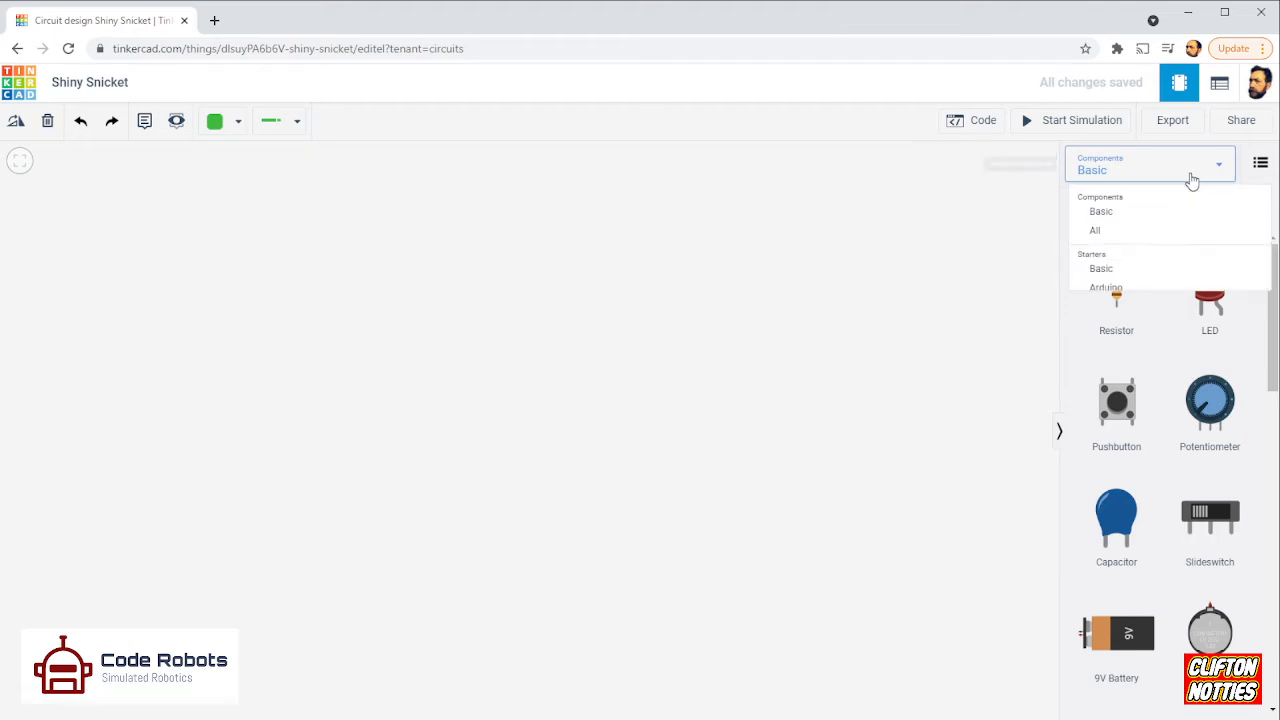
{"action": "left_click", "coordinate": [1112, 240]}
Browse the full component library, examining the input, output, power and breadboard sections.
{"action": "scroll", "coordinate": [1160, 420], "scroll_direction": "down", "scroll_amount": 15}
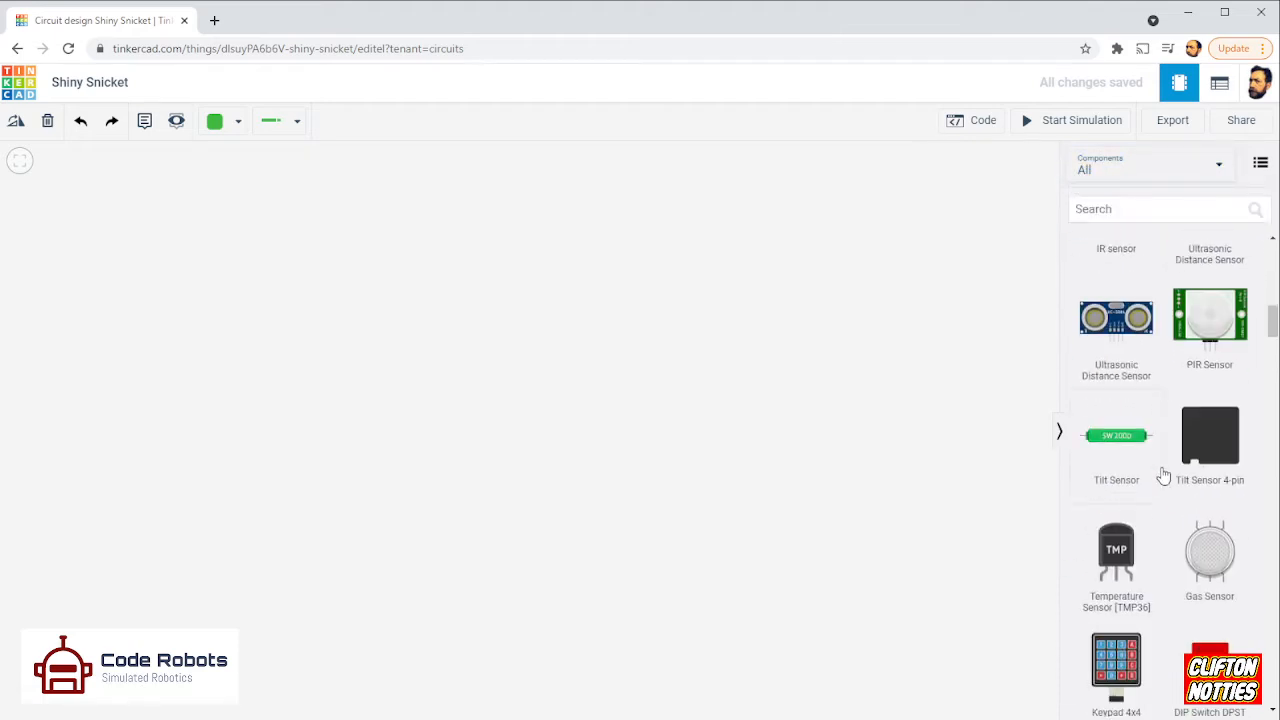
{"action": "scroll", "coordinate": [1164, 478], "scroll_direction": "down", "scroll_amount": 15}
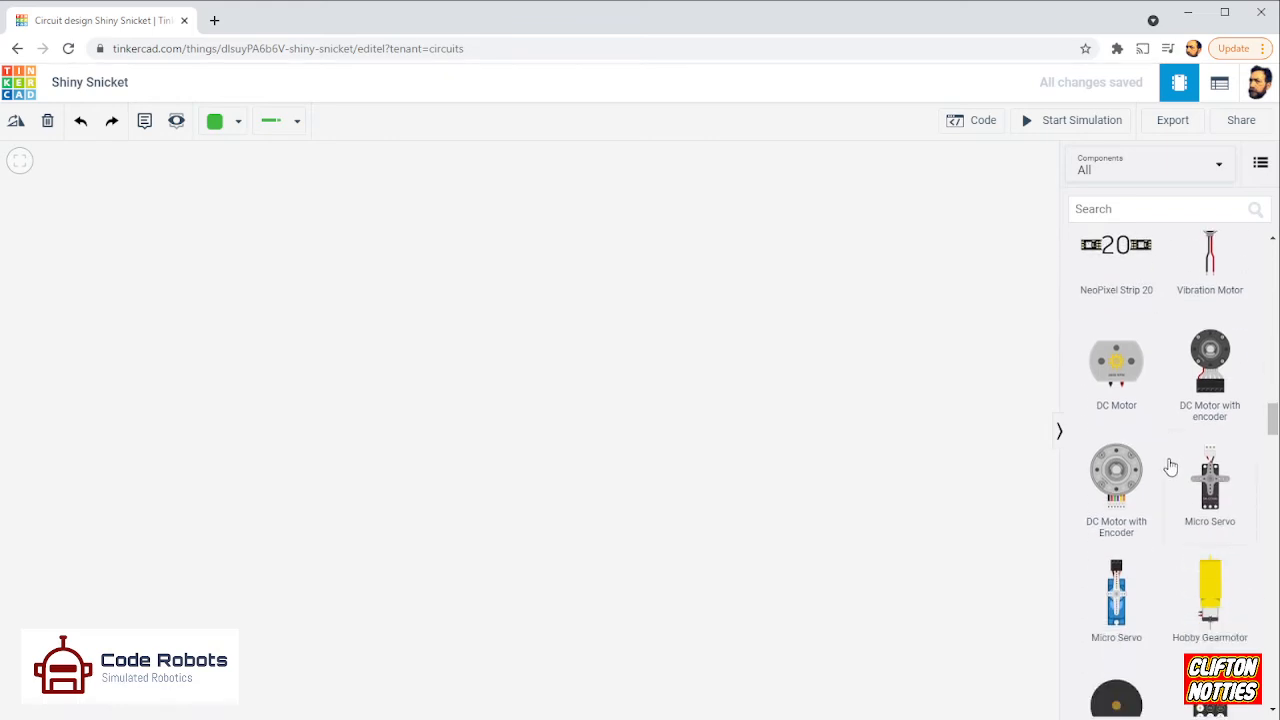
{"action": "scroll", "coordinate": [1168, 437], "scroll_direction": "down", "scroll_amount": 3}
{"action": "scroll", "coordinate": [1166, 420], "scroll_direction": "up", "scroll_amount": 5}
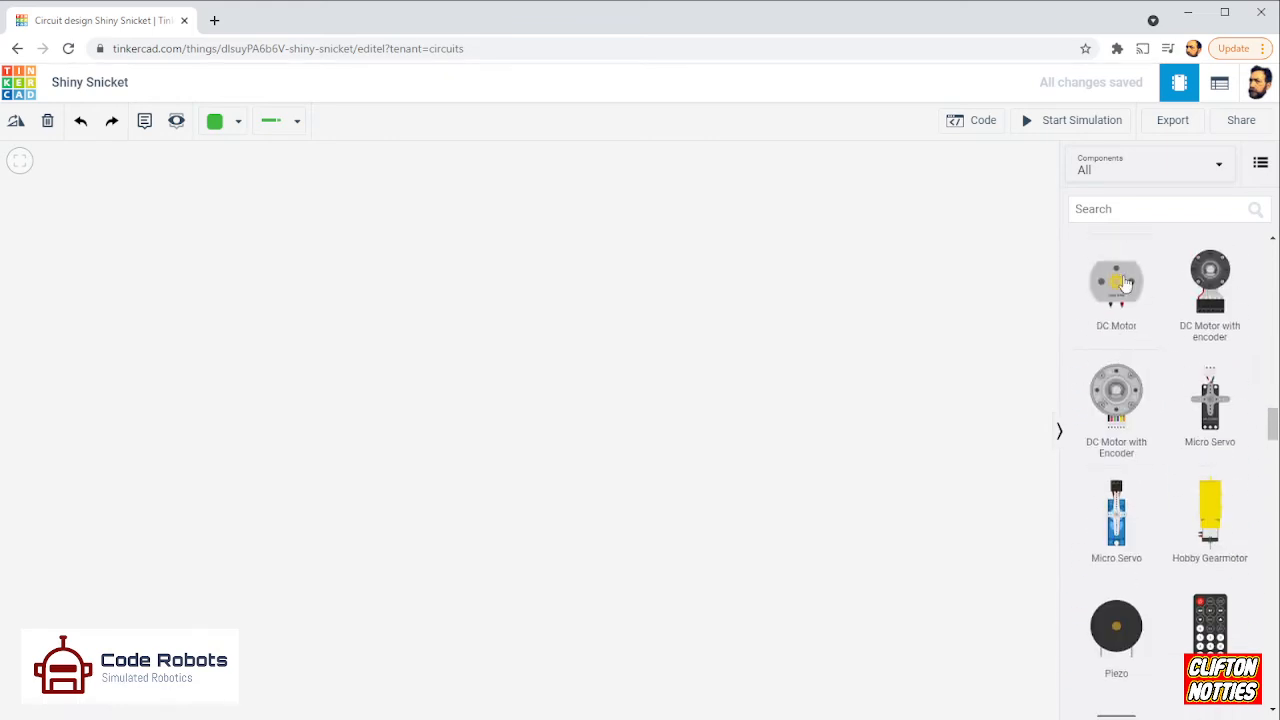
{"action": "scroll", "coordinate": [1160, 380], "scroll_direction": "down", "scroll_amount": 3}
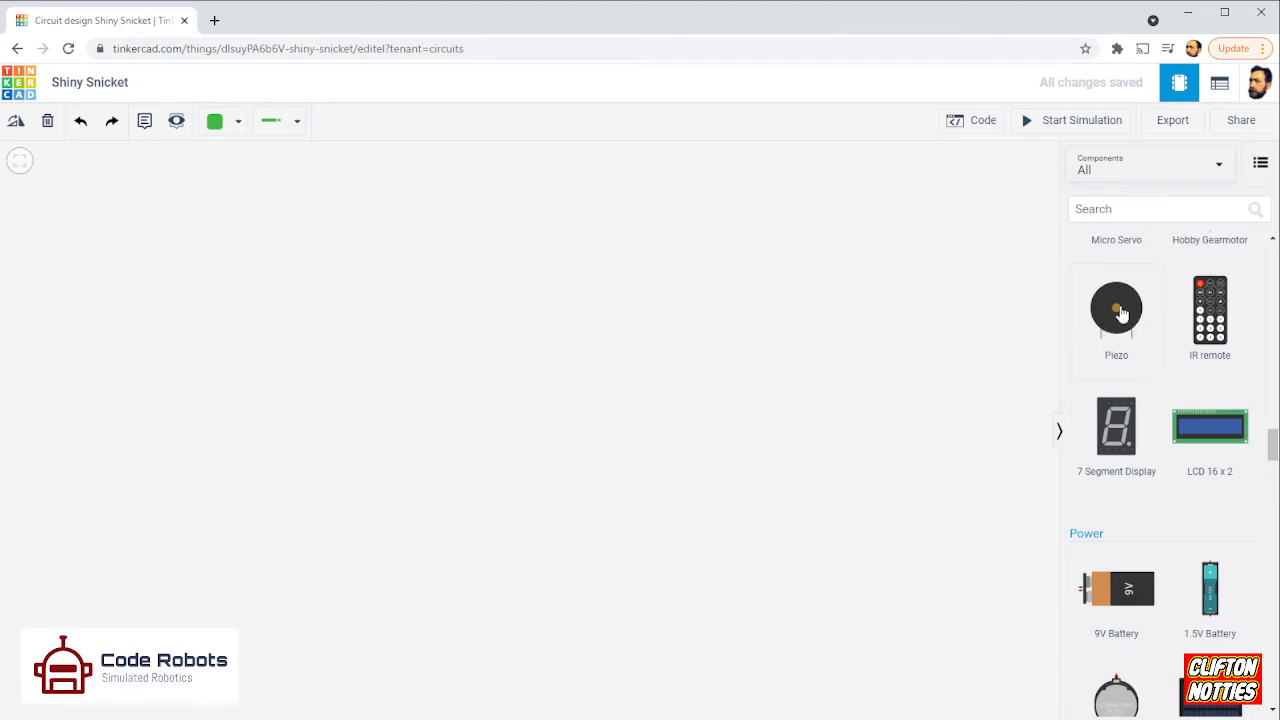
{"action": "scroll", "coordinate": [1128, 325], "scroll_direction": "down", "scroll_amount": 5}
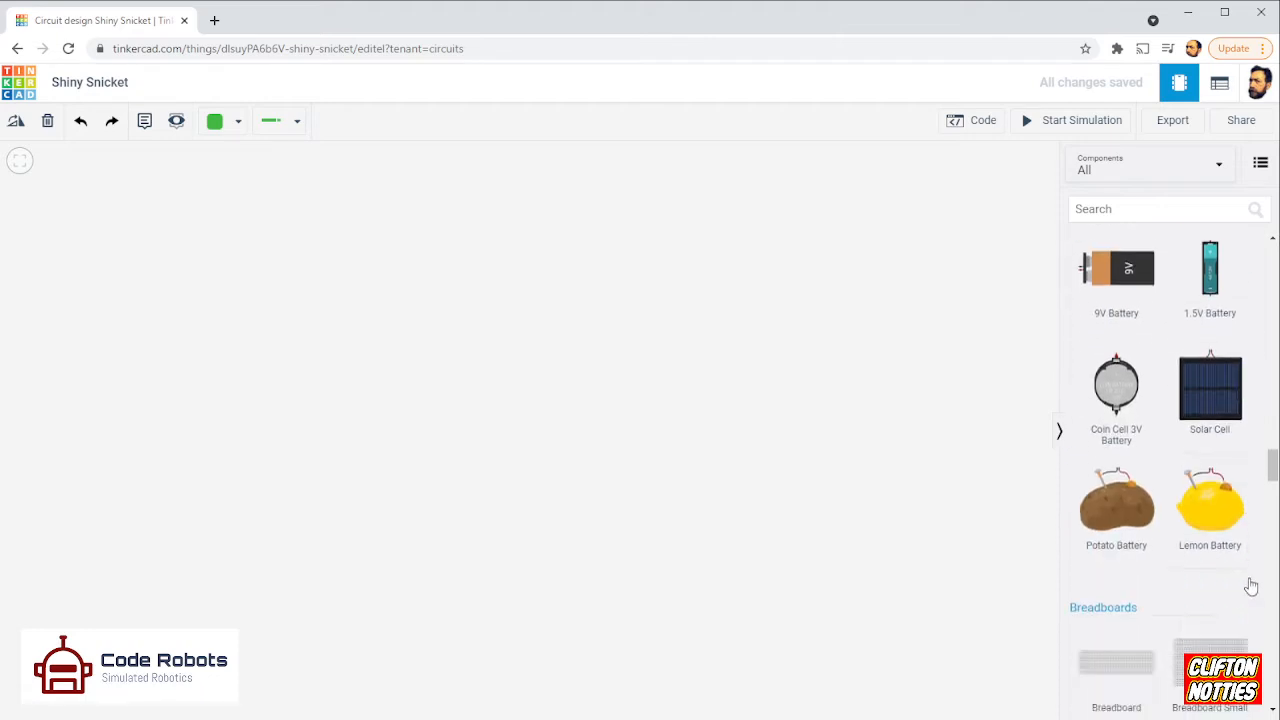
{"action": "scroll", "coordinate": [1248, 450], "scroll_direction": "up", "scroll_amount": 2}
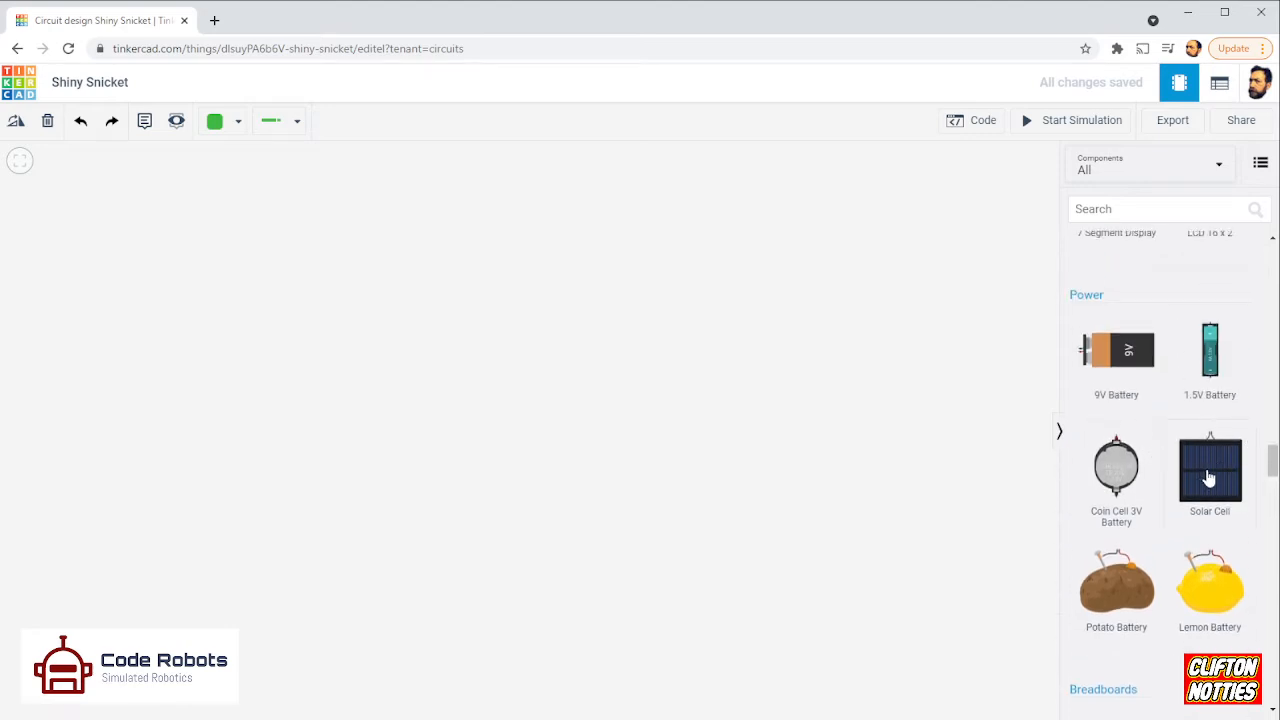
{"action": "scroll", "coordinate": [1205, 465], "scroll_direction": "down", "scroll_amount": 5}
{"action": "scroll", "coordinate": [1220, 459], "scroll_direction": "up", "scroll_amount": 8}
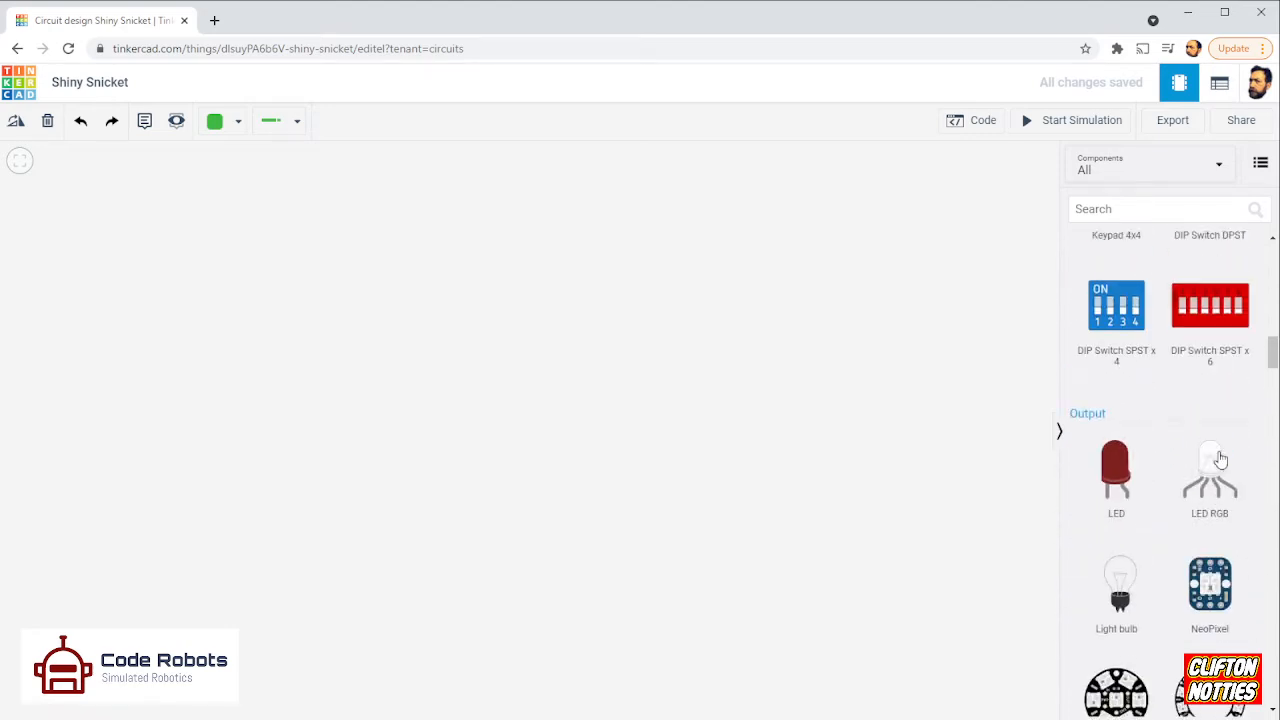
{"action": "scroll", "coordinate": [1220, 459], "scroll_direction": "down", "scroll_amount": 2}
{"action": "scroll", "coordinate": [1220, 459], "scroll_direction": "up", "scroll_amount": 5}
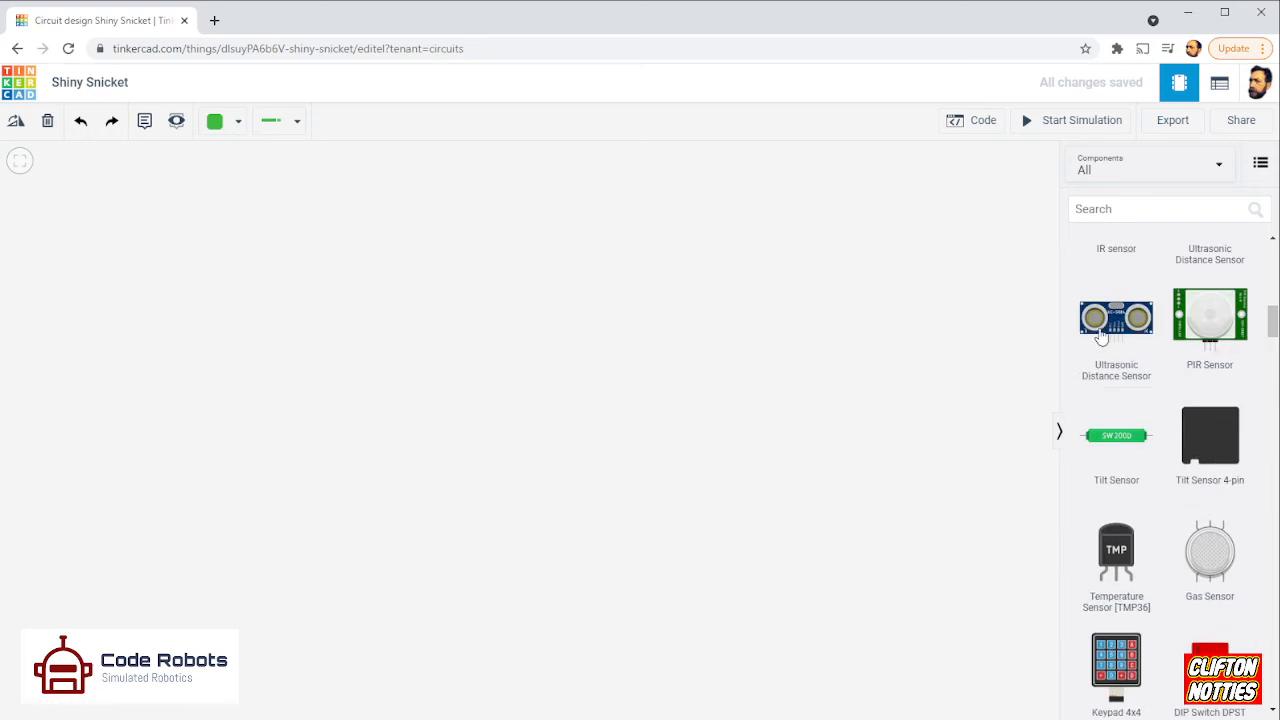
{"action": "scroll", "coordinate": [1160, 357], "scroll_direction": "up", "scroll_amount": 3}
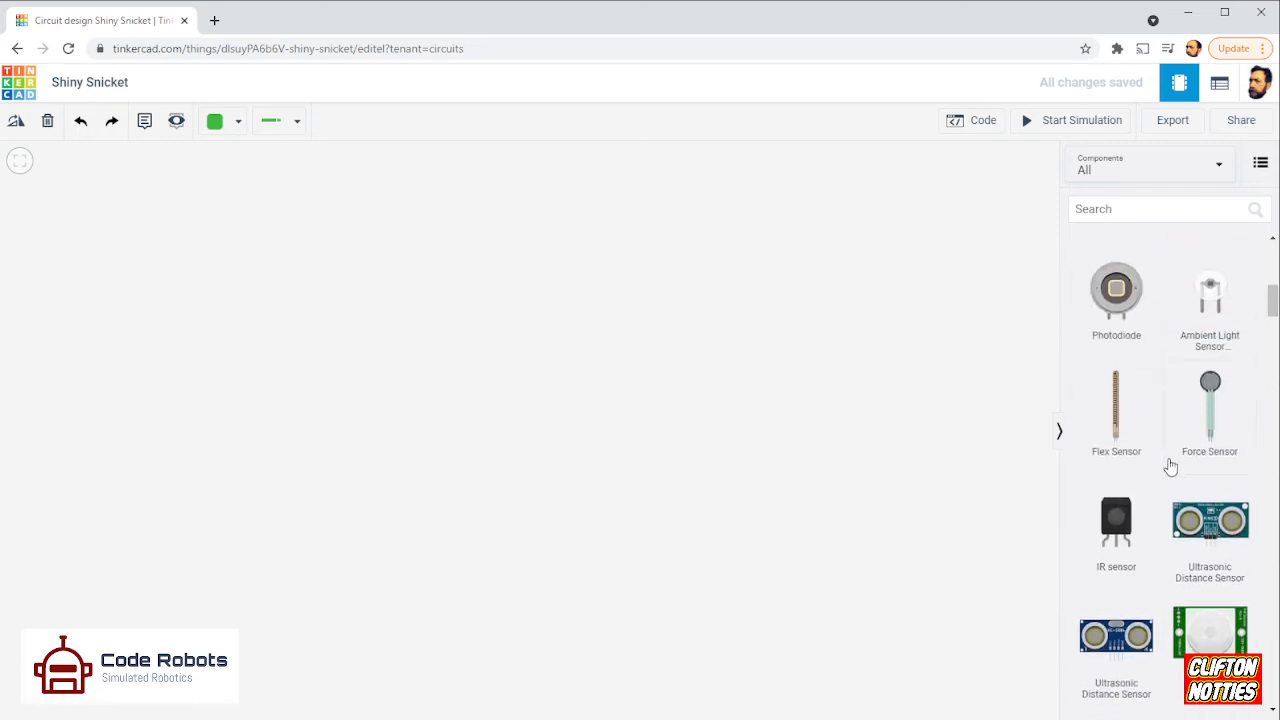
{"action": "scroll", "coordinate": [1150, 463], "scroll_direction": "down", "scroll_amount": 2}
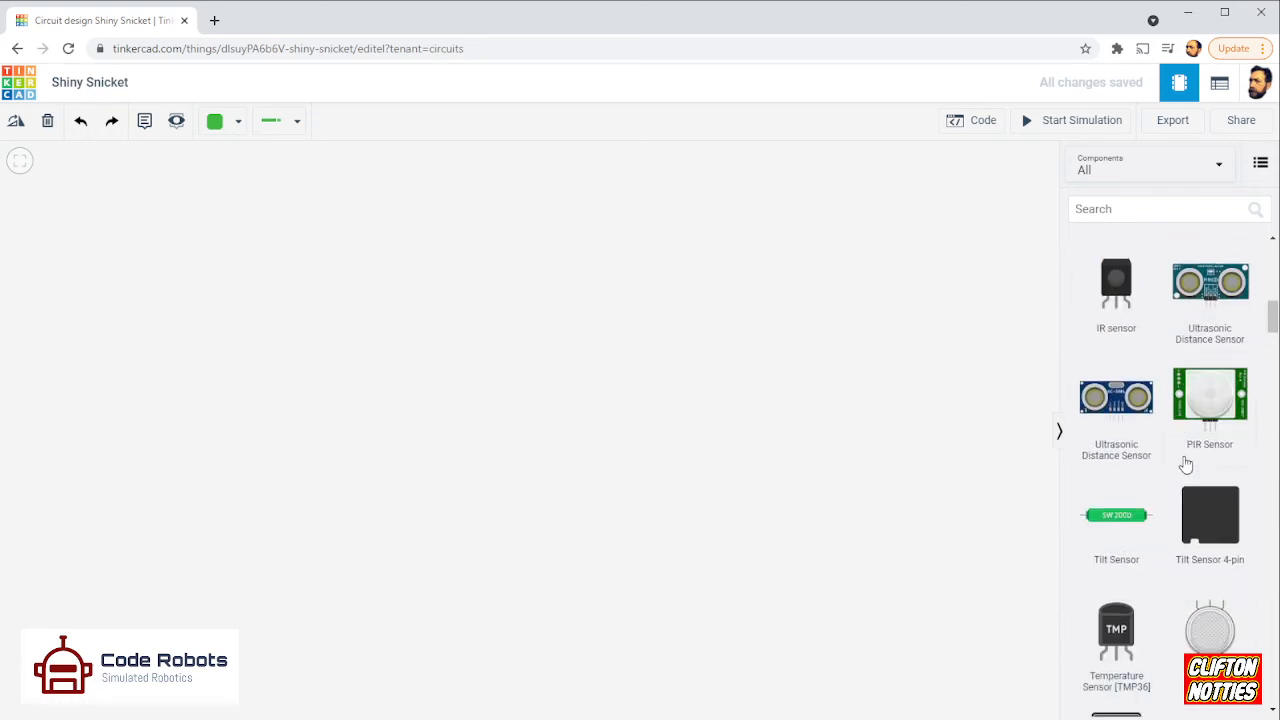
{"action": "scroll", "coordinate": [1172, 486], "scroll_direction": "up", "scroll_amount": 3}
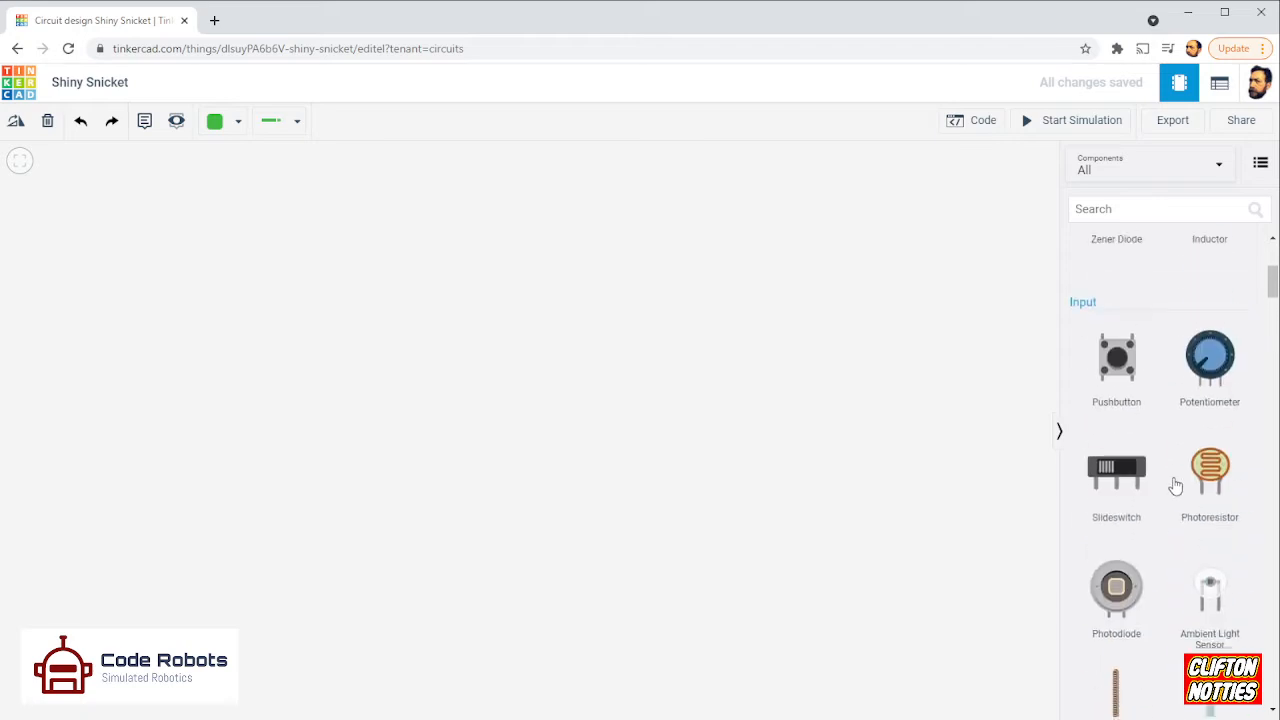
{"action": "scroll", "coordinate": [1178, 480], "scroll_direction": "up", "scroll_amount": 3}
{"action": "scroll", "coordinate": [1182, 472], "scroll_direction": "down", "scroll_amount": 15}
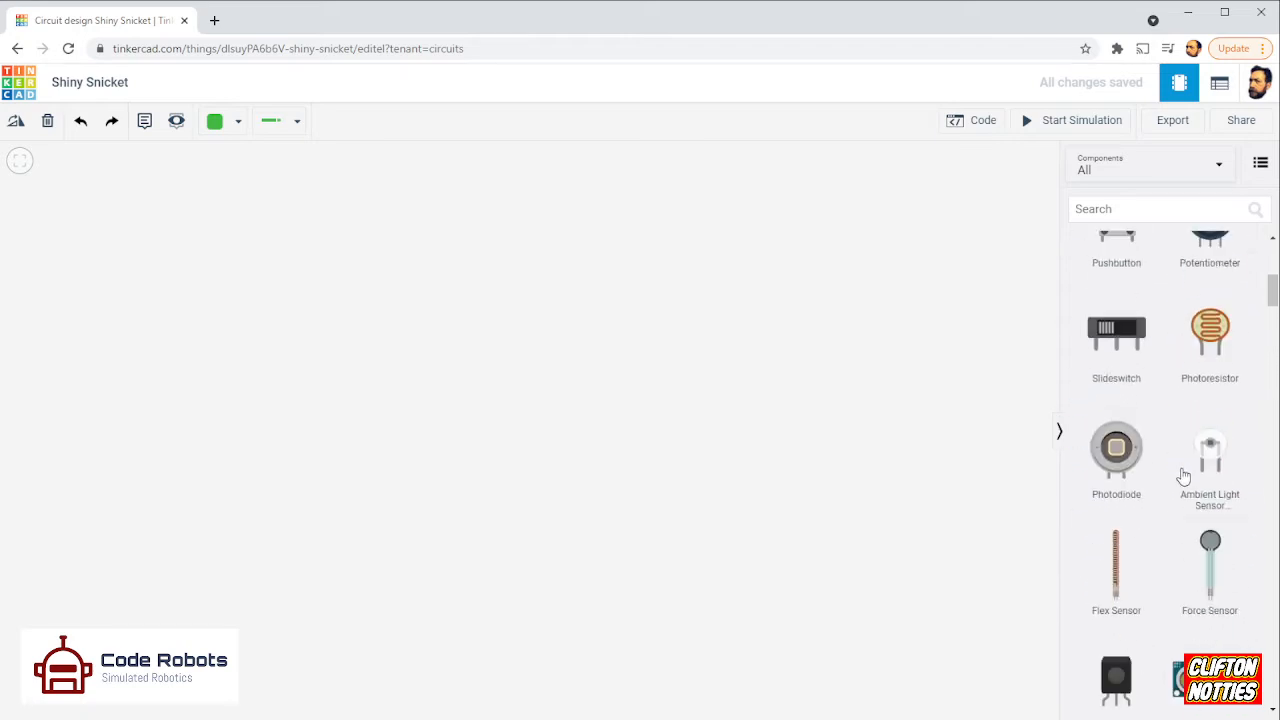
{"action": "scroll", "coordinate": [1196, 527], "scroll_direction": "down", "scroll_amount": 2}
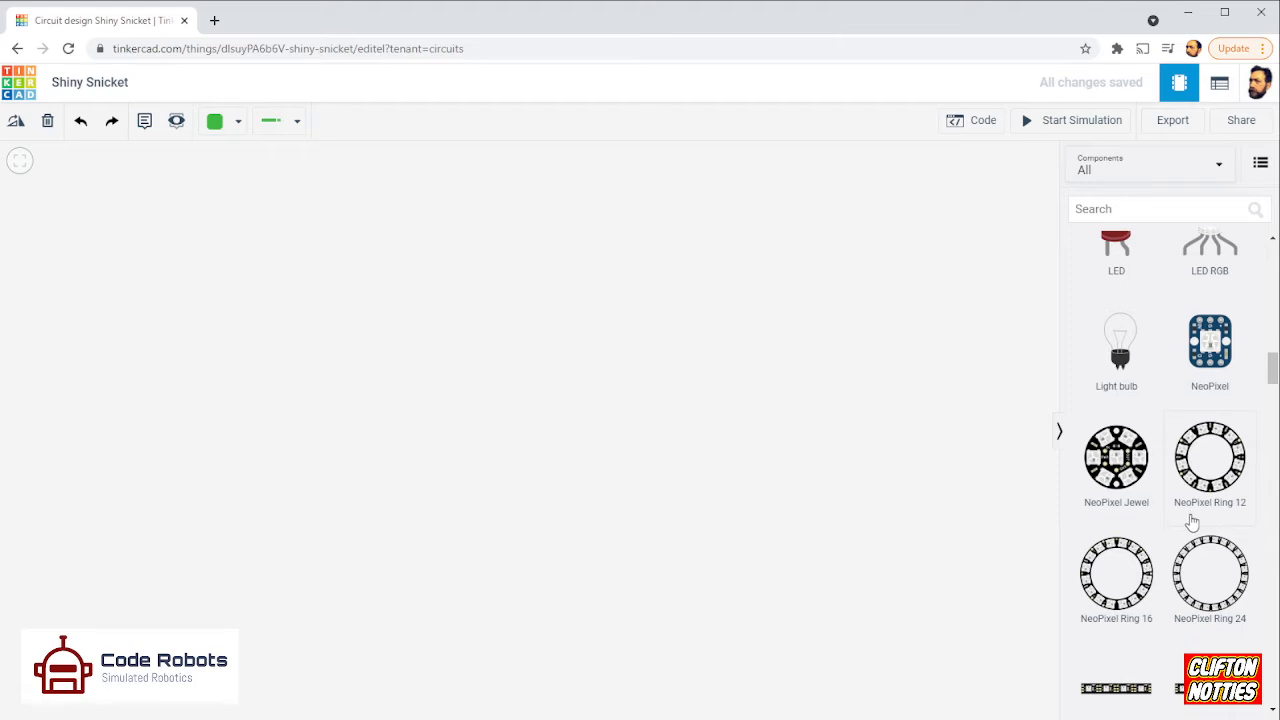
Place a 1.5V Battery on the empty canvas and a DC Motor above and to the right of it.
{"action": "scroll", "coordinate": [1191, 522], "scroll_direction": "down", "scroll_amount": 10}
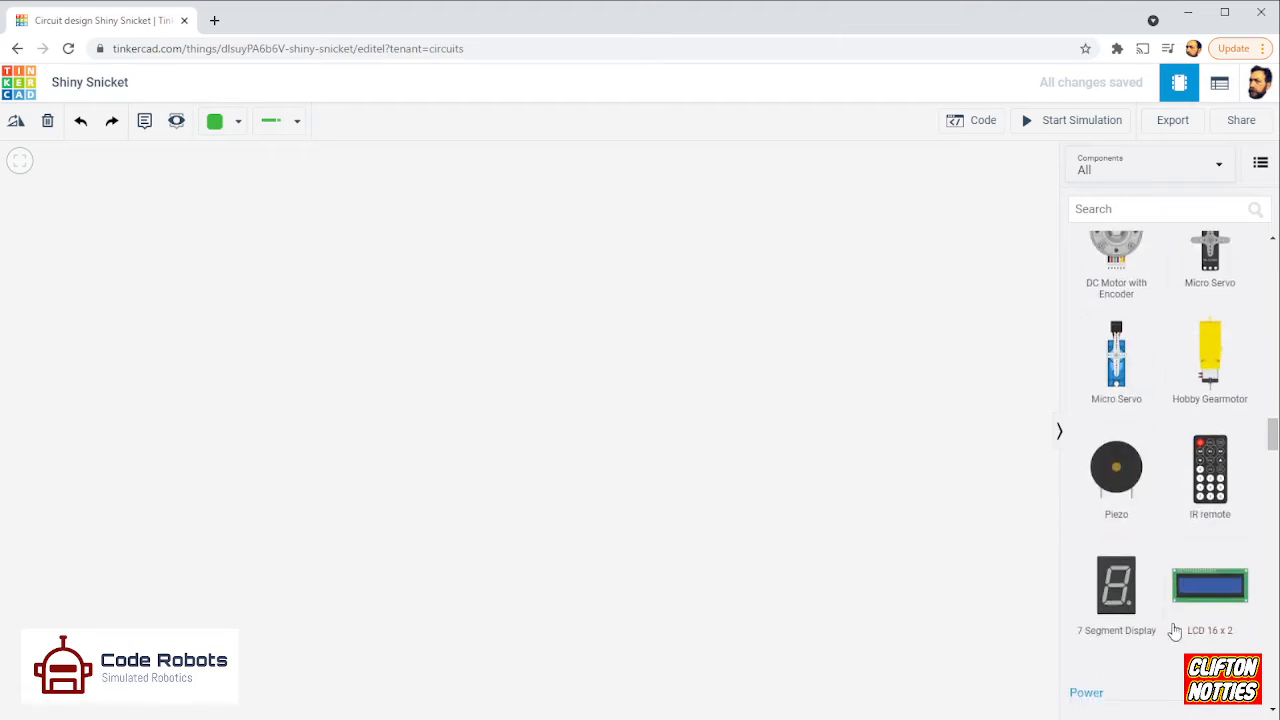
{"action": "scroll", "coordinate": [1175, 630], "scroll_direction": "down", "scroll_amount": 2}
{"action": "scroll", "coordinate": [1178, 615], "scroll_direction": "down", "scroll_amount": 3}
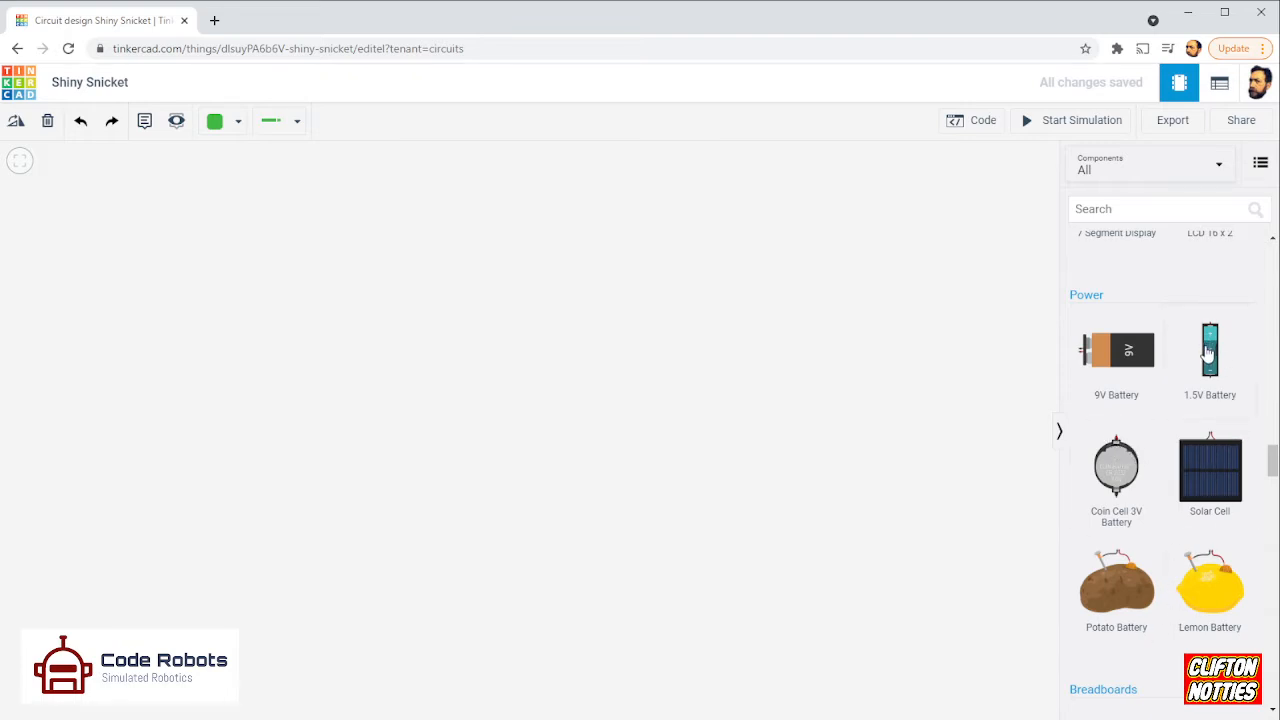
{"action": "left_click_drag", "start_coordinate": [1208, 350], "coordinate": [250, 297]}
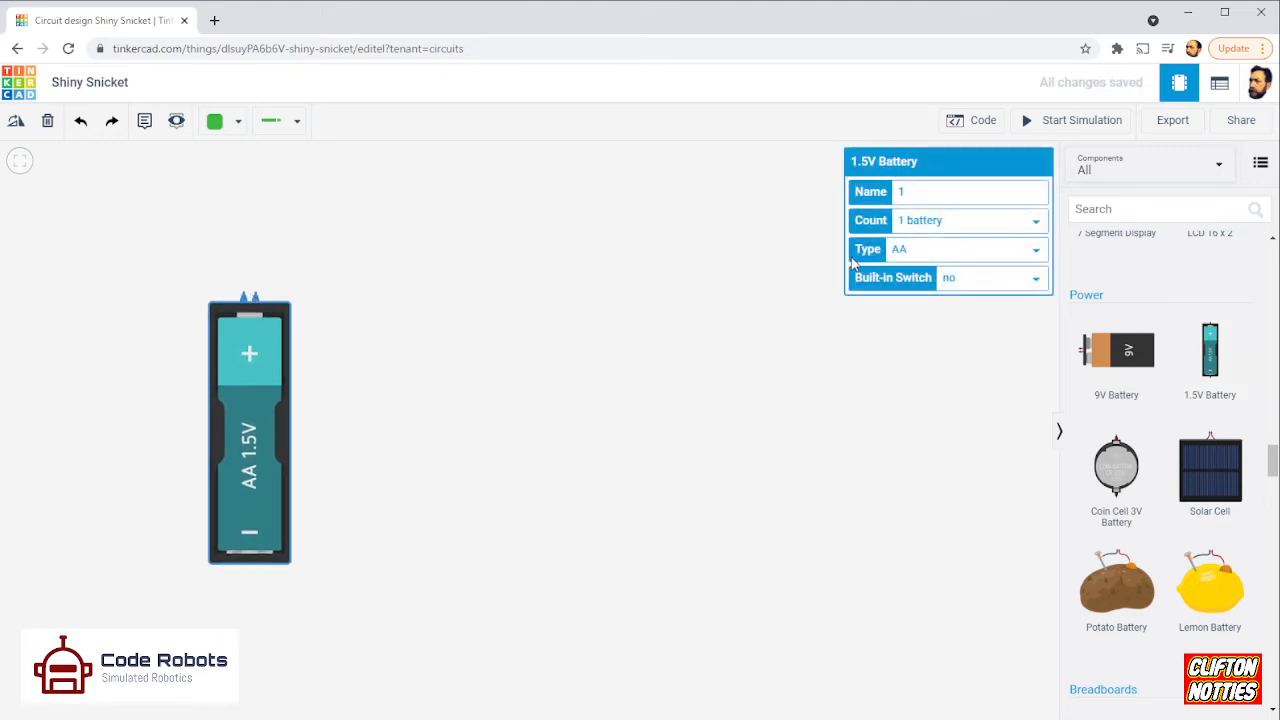
{"action": "left_click", "coordinate": [502, 312]}
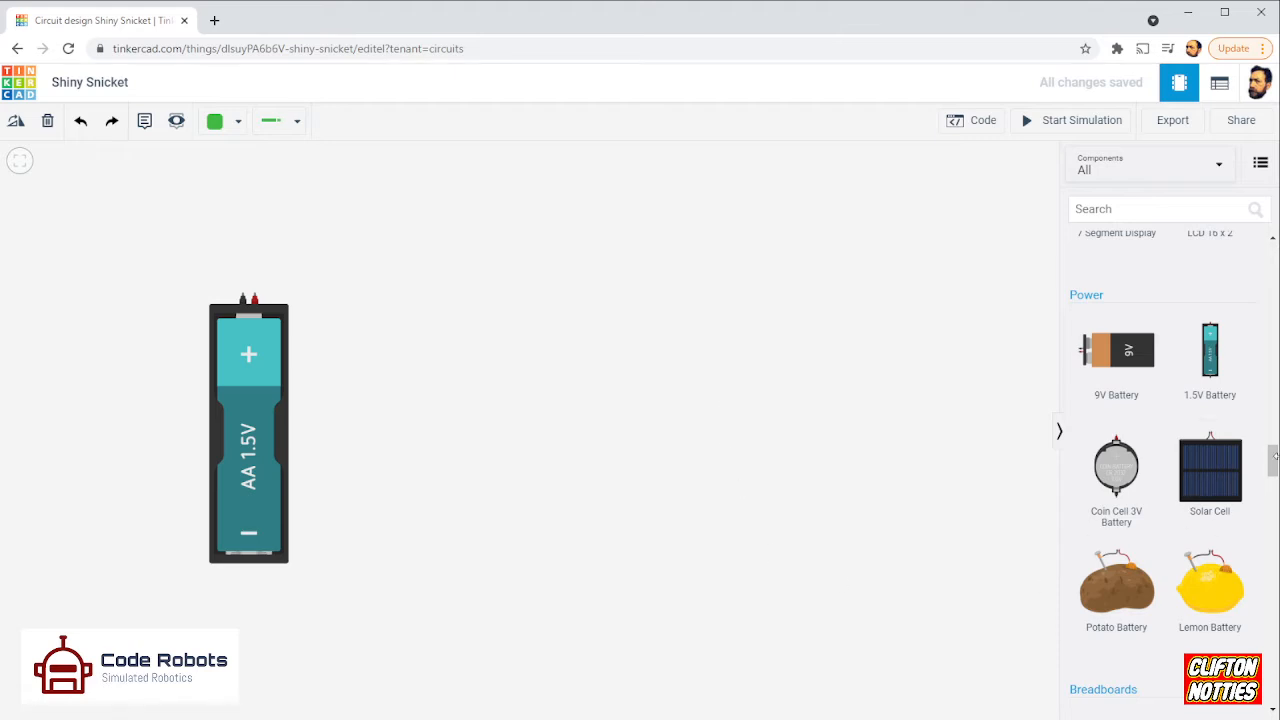
{"action": "left_click_drag", "start_coordinate": [1273, 462], "coordinate": [1273, 417]}
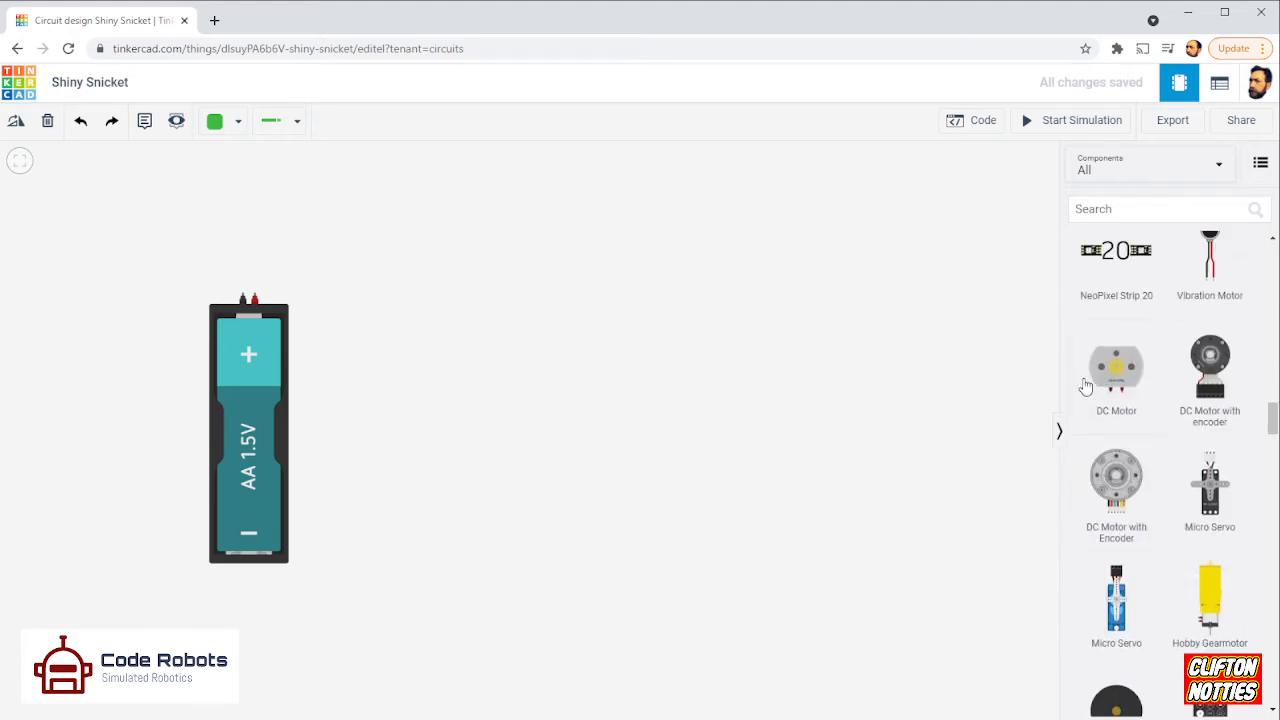
{"action": "left_click_drag", "start_coordinate": [1083, 383], "coordinate": [614, 278]}
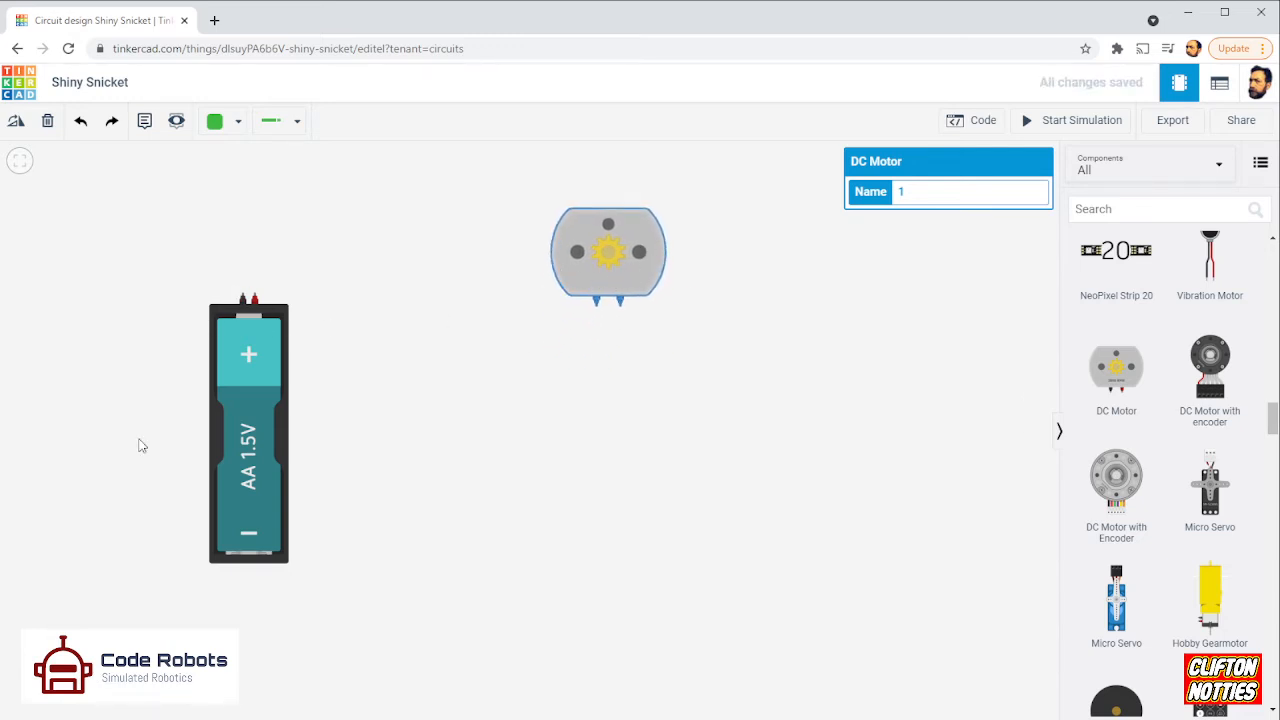
Rotate the battery 90 degrees clockwise so its terminals face the motor, and move it slightly right to fit the canvas.
{"action": "left_click", "coordinate": [255, 340]}
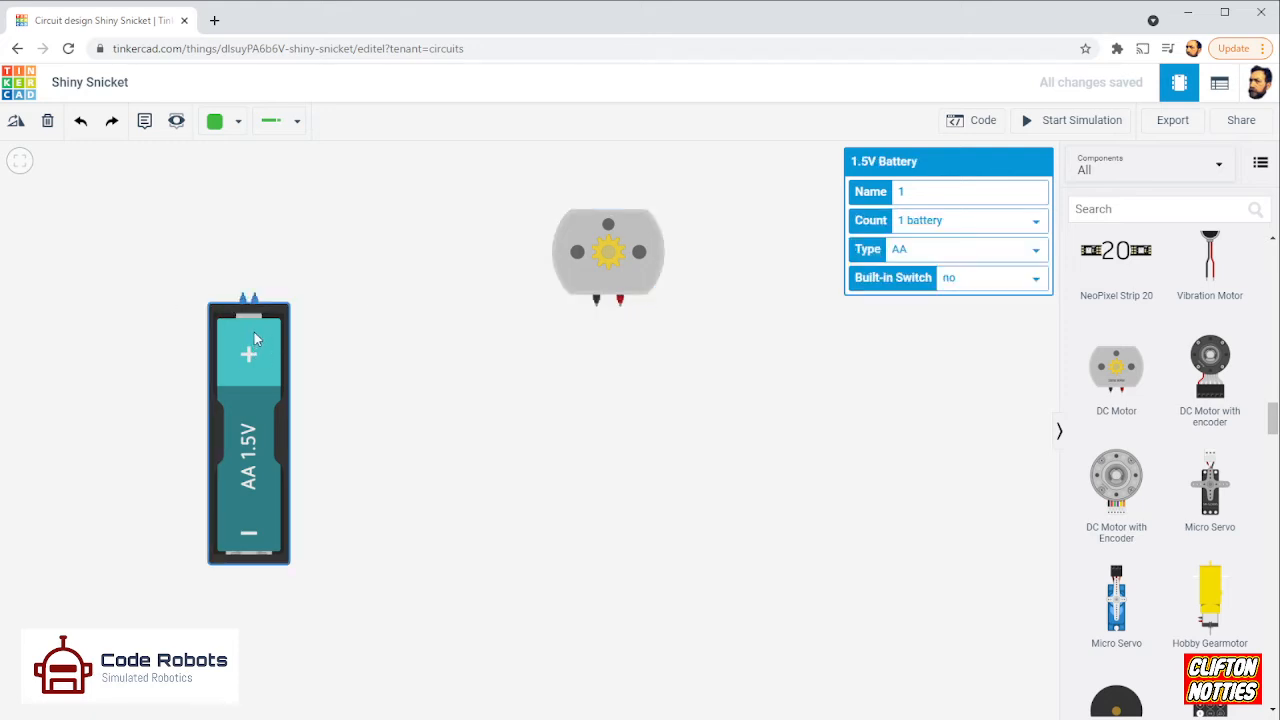
{"action": "left_click", "coordinate": [18, 123]}
{"action": "left_click", "coordinate": [18, 123]}
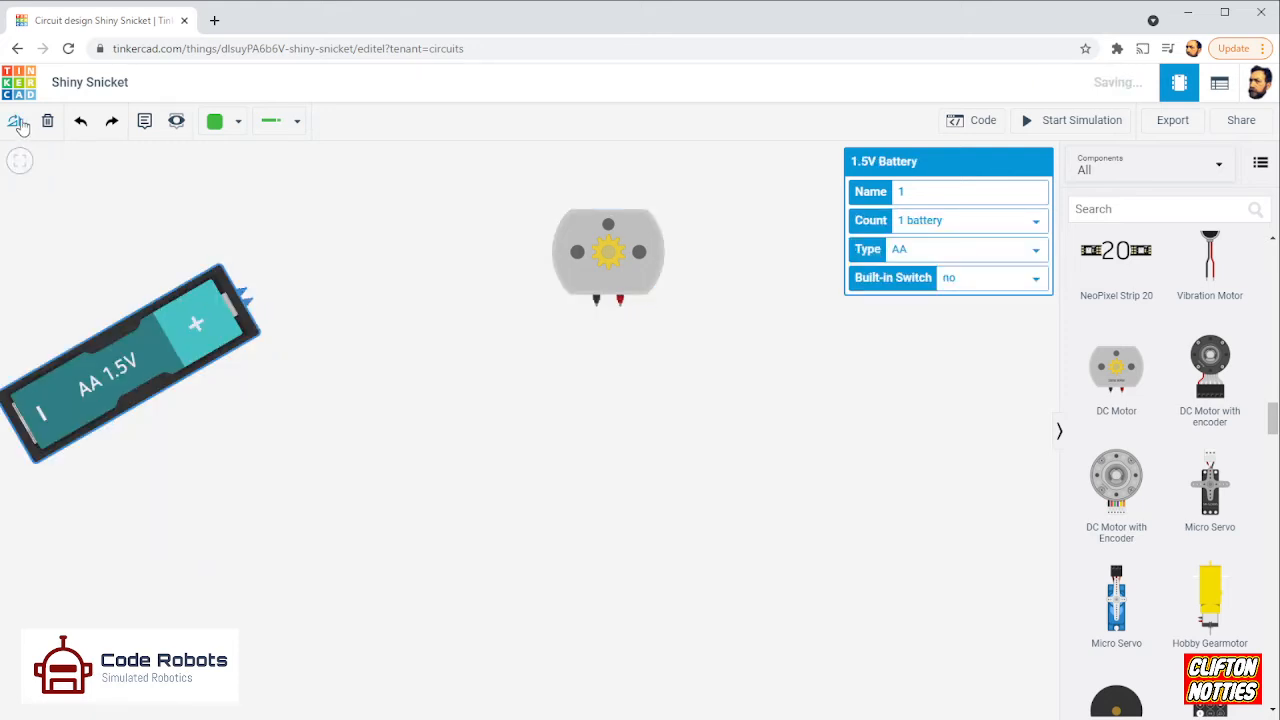
{"action": "left_click", "coordinate": [18, 123]}
{"action": "left_click_drag", "start_coordinate": [178, 282], "coordinate": [288, 316]}
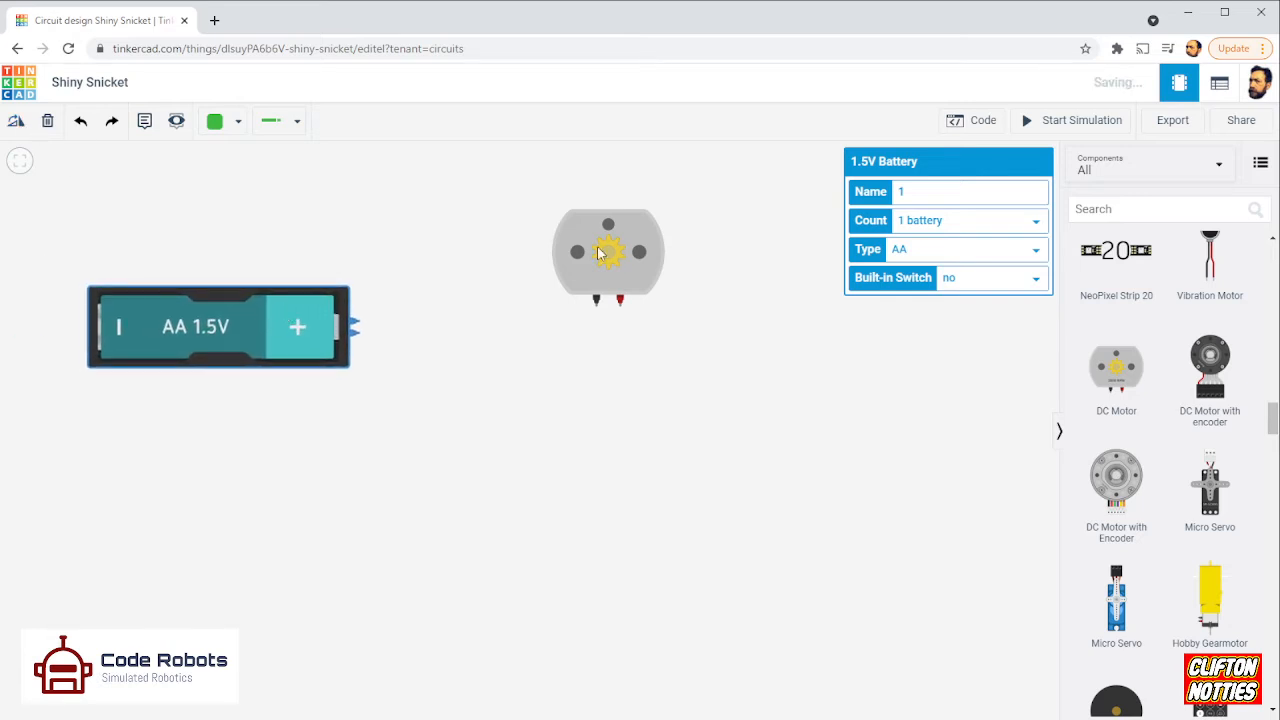
Rotate the DC motor 90 degrees clockwise so its terminals face the battery, and position it level with the battery.
{"action": "left_click_drag", "start_coordinate": [647, 280], "coordinate": [651, 286]}
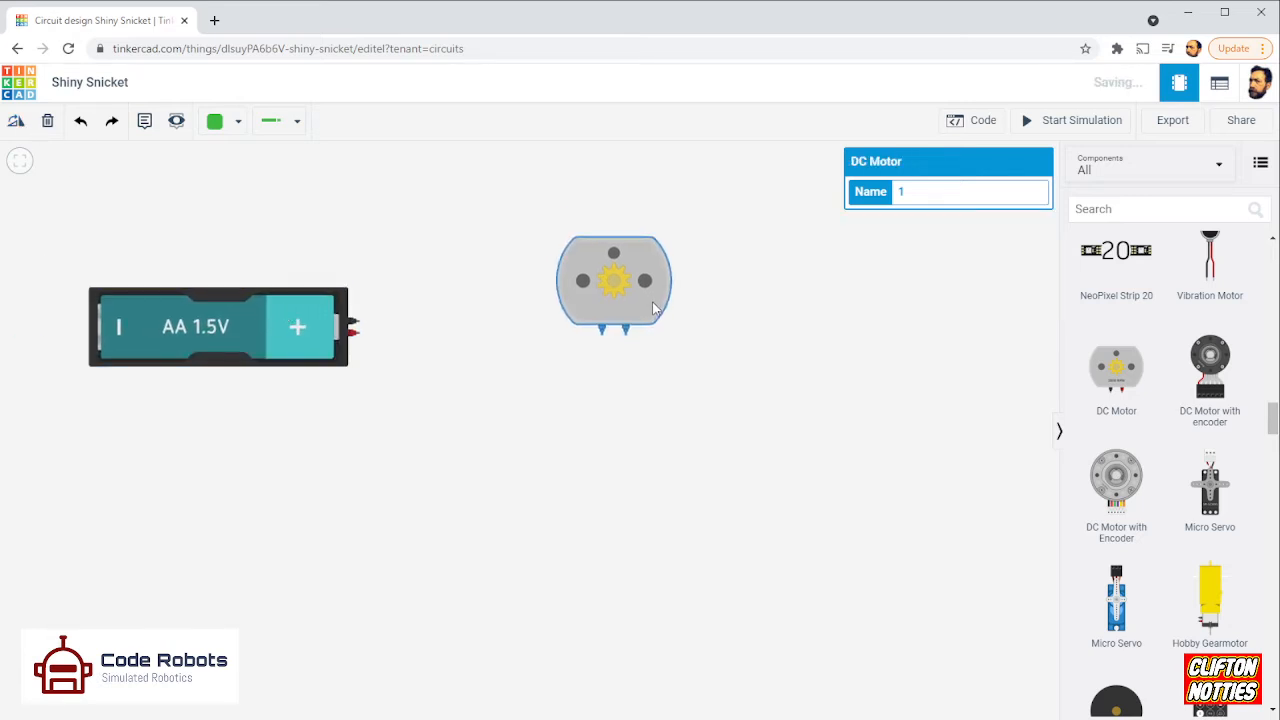
{"action": "left_click", "coordinate": [113, 134]}
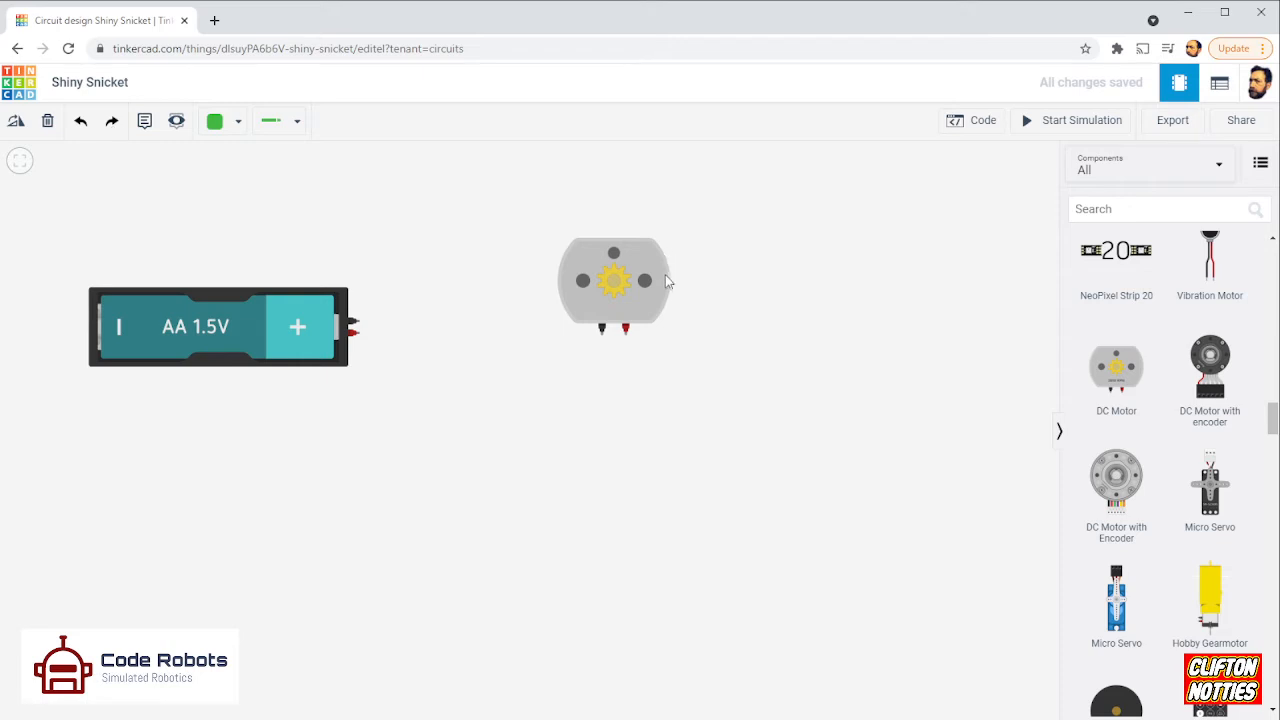
{"action": "left_click", "coordinate": [651, 311]}
{"action": "left_click", "coordinate": [15, 121]}
{"action": "left_click", "coordinate": [15, 121]}
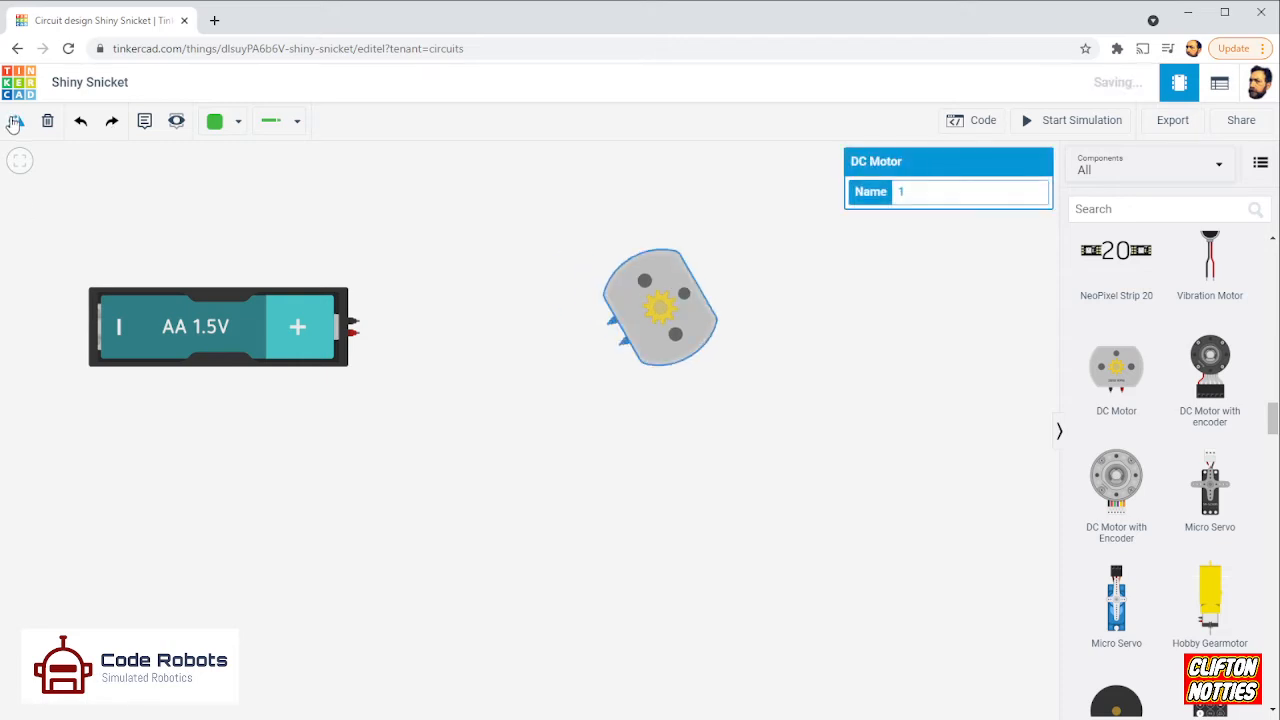
{"action": "left_click", "coordinate": [15, 121]}
{"action": "left_click_drag", "start_coordinate": [663, 300], "coordinate": [589, 285]}
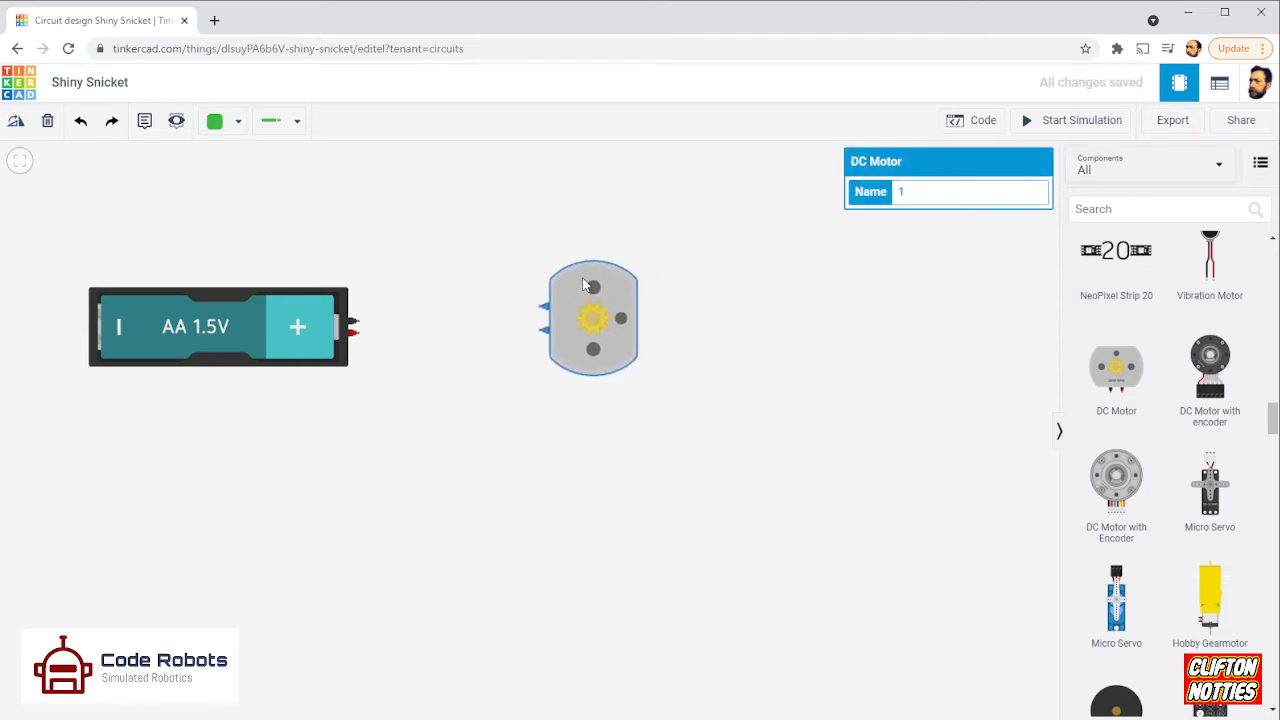
{"action": "left_click", "coordinate": [770, 325]}
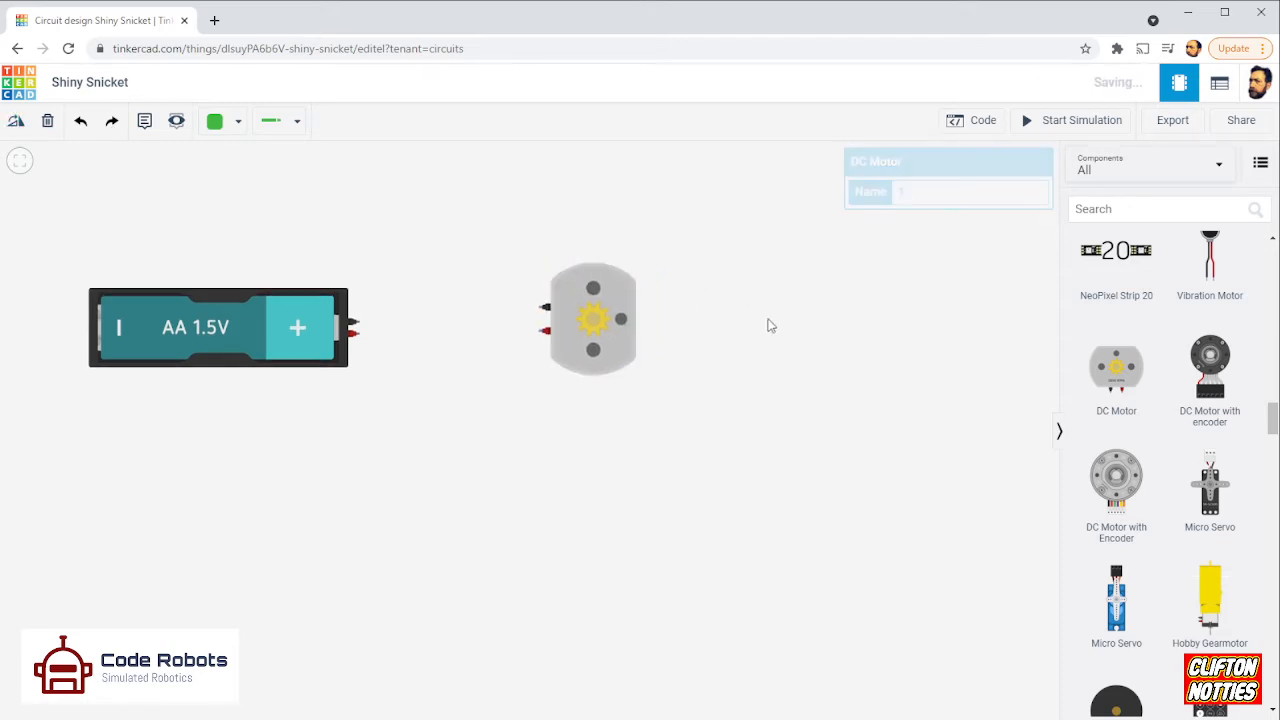
Wire the battery's negative terminal to the motor's black terminal and set the wire color to Black.
{"action": "left_click", "coordinate": [357, 324]}
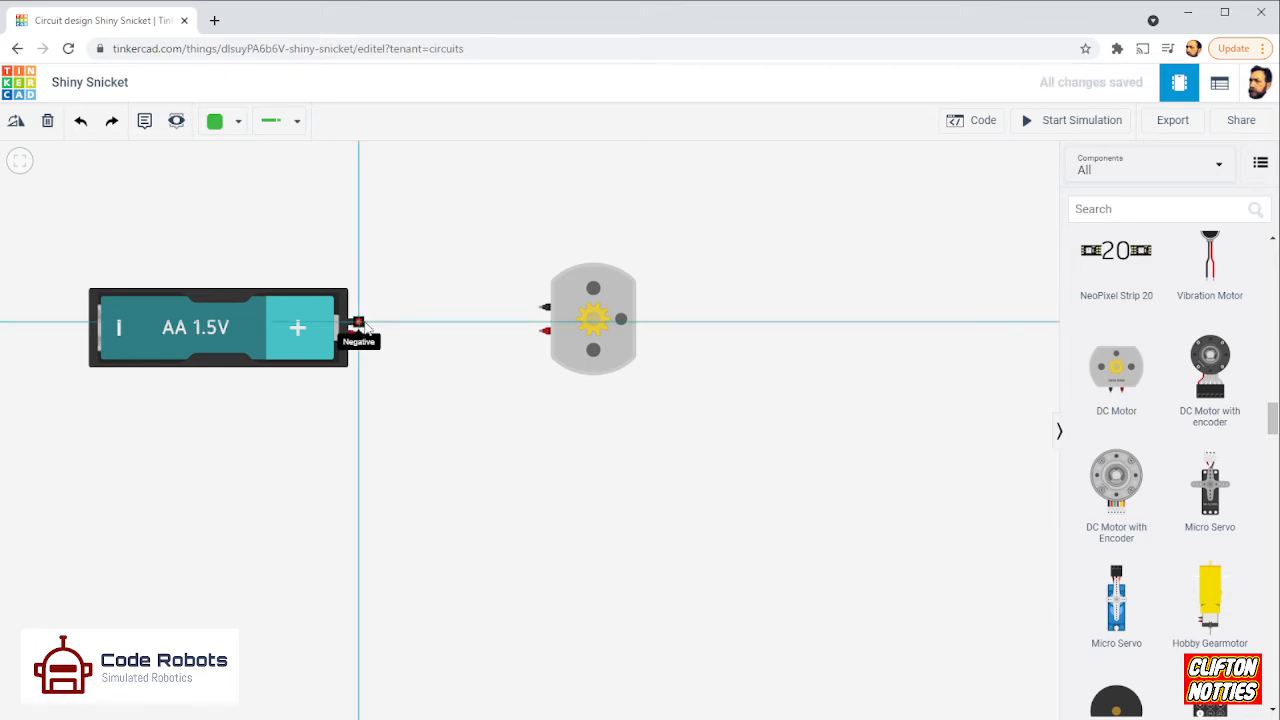
{"action": "left_click", "coordinate": [541, 308]}
{"action": "left_click", "coordinate": [224, 128]}
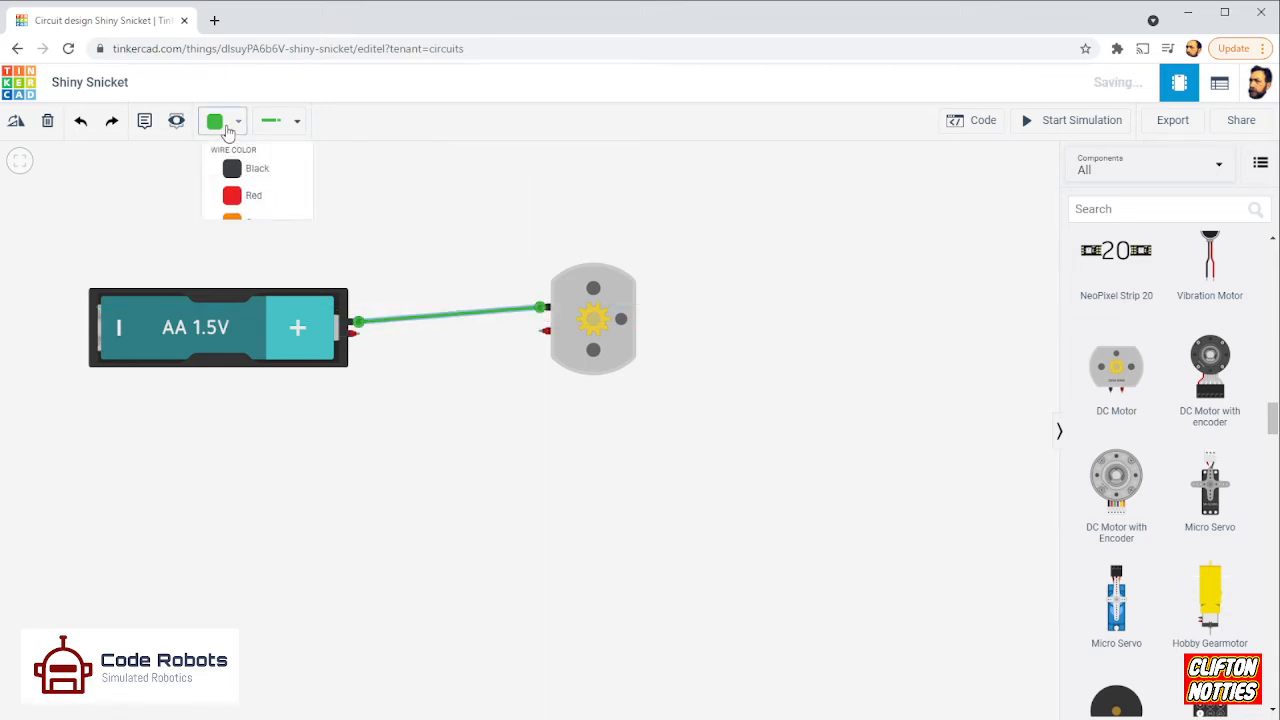
{"action": "left_click", "coordinate": [246, 186]}
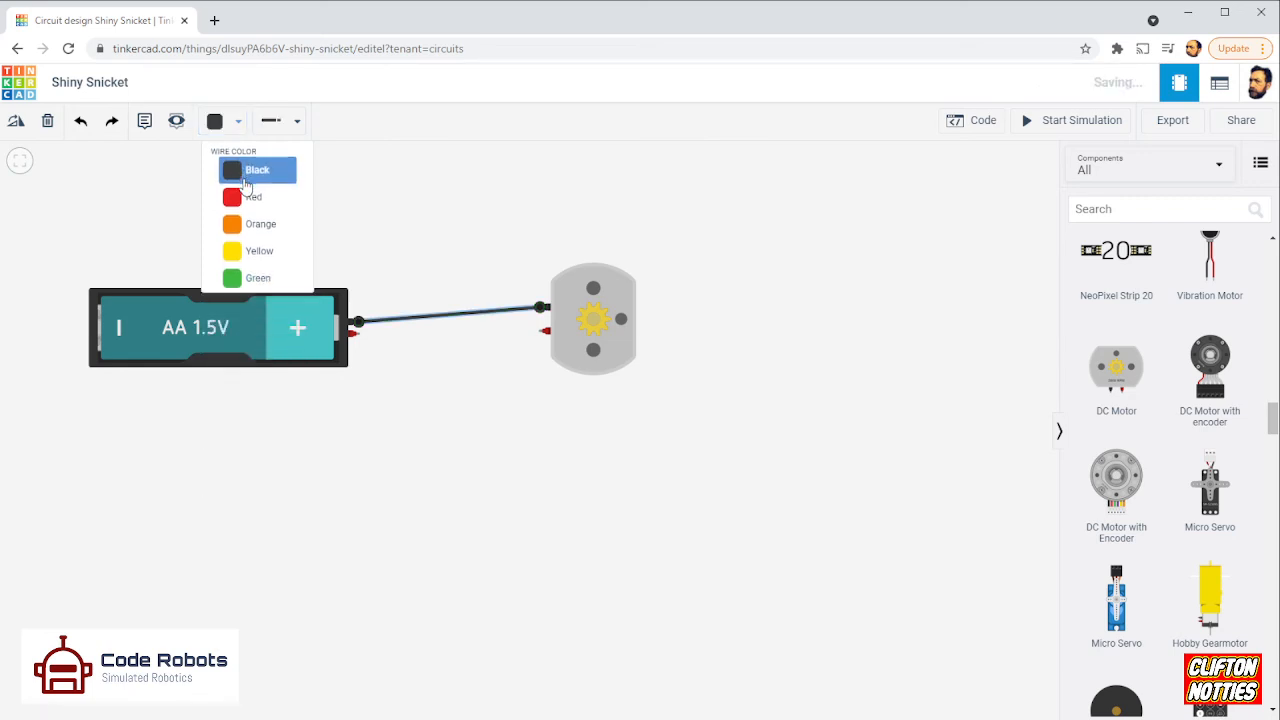
Wire the battery's positive terminal to the motor's red terminal.
{"action": "left_click", "coordinate": [358, 336]}
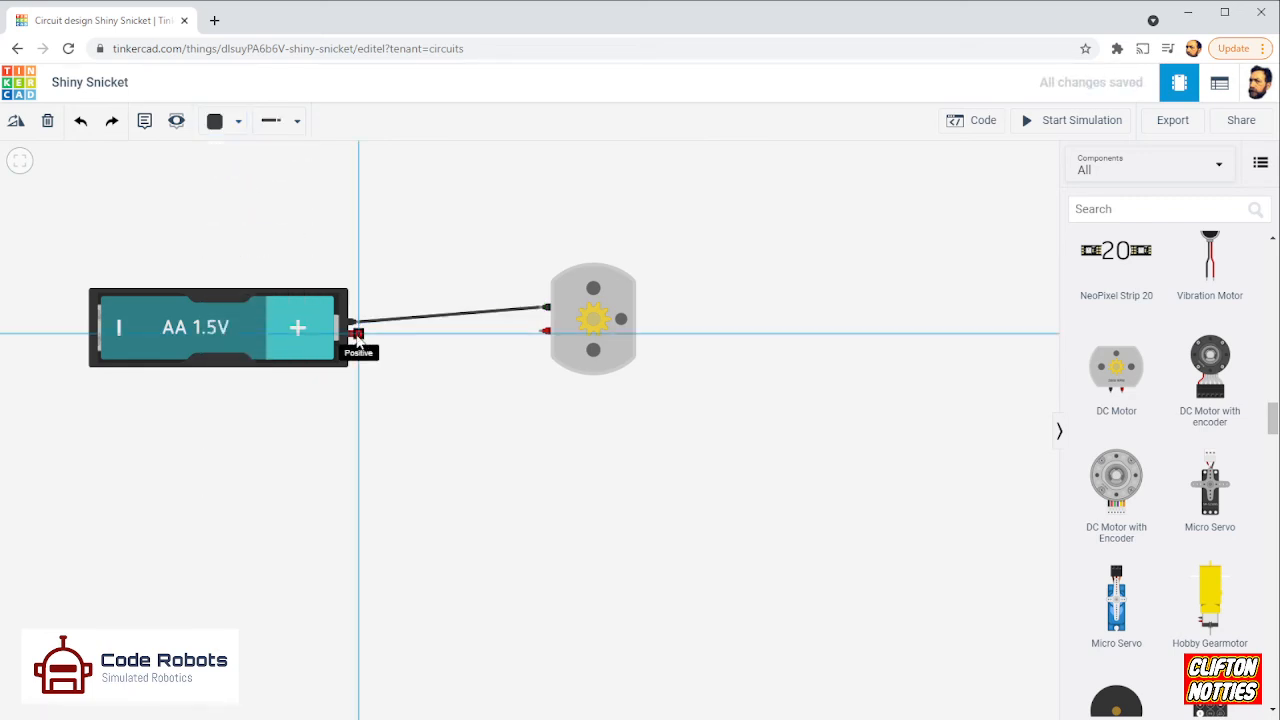
{"action": "left_click", "coordinate": [541, 335]}
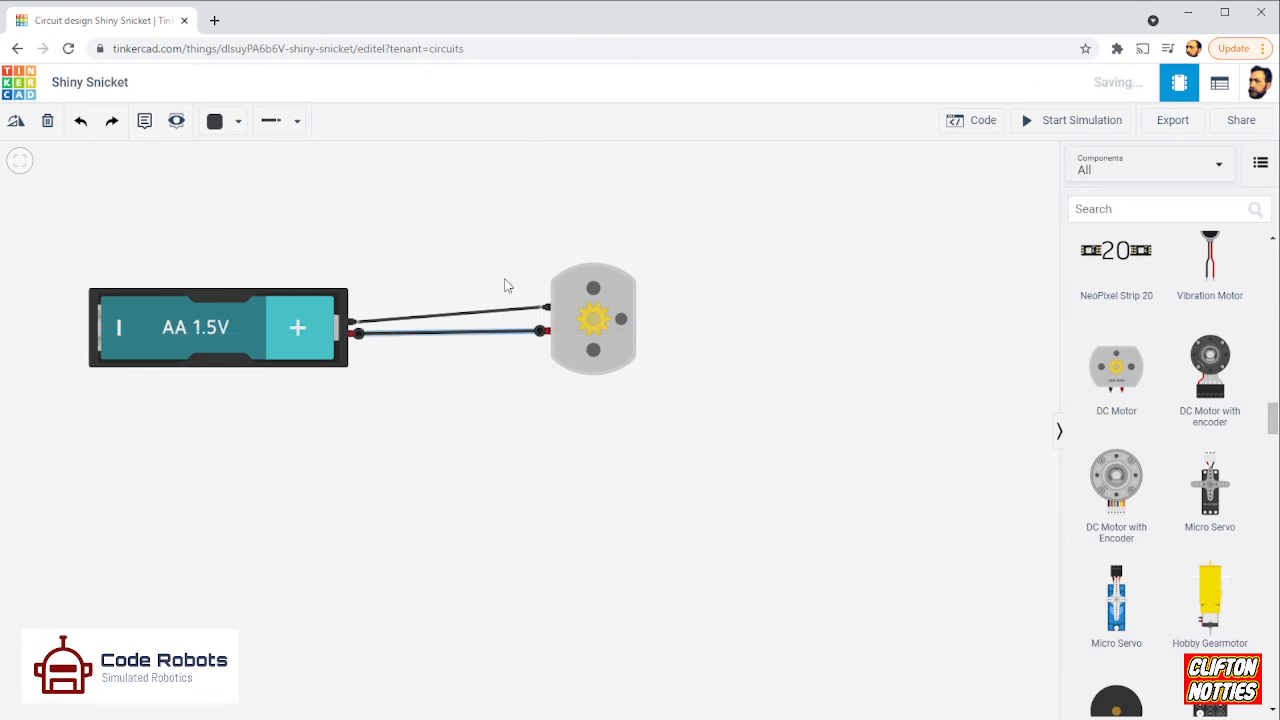
Set the wire between the positive battery terminal and the motor to Red and start the simulation.
{"action": "left_click", "coordinate": [233, 124]}
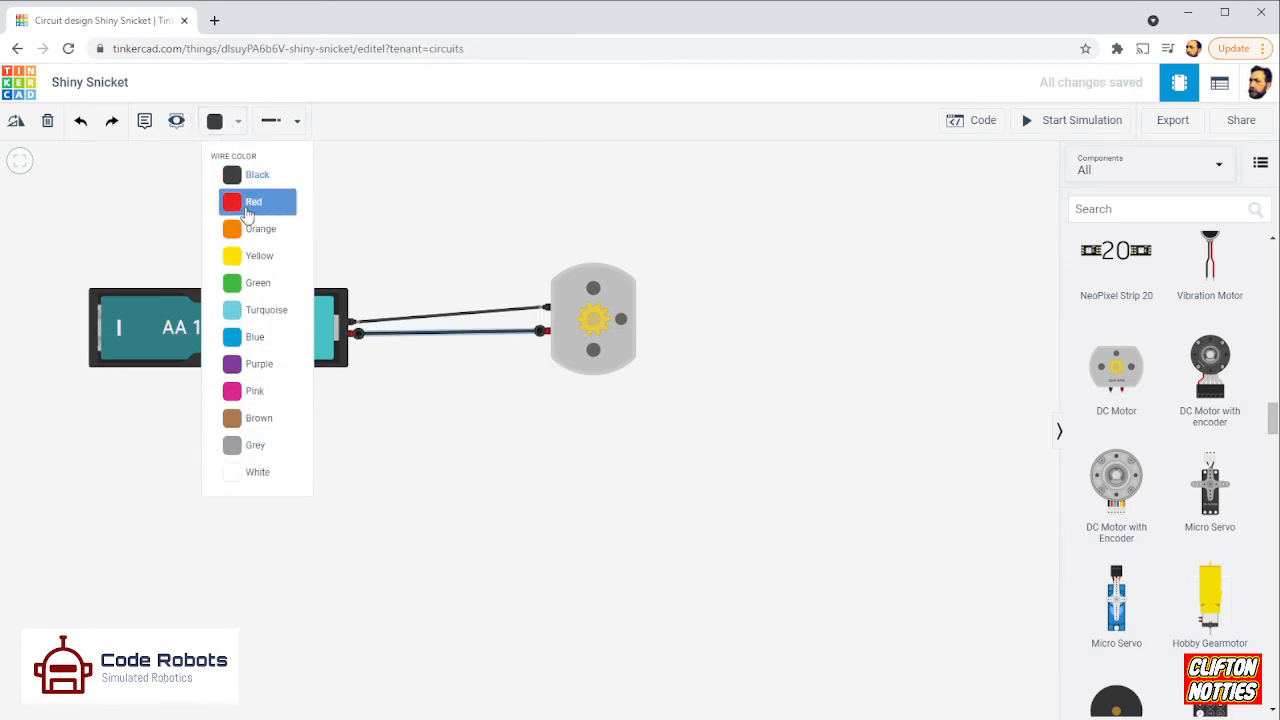
{"action": "left_click", "coordinate": [245, 201]}
{"action": "left_click", "coordinate": [783, 196]}
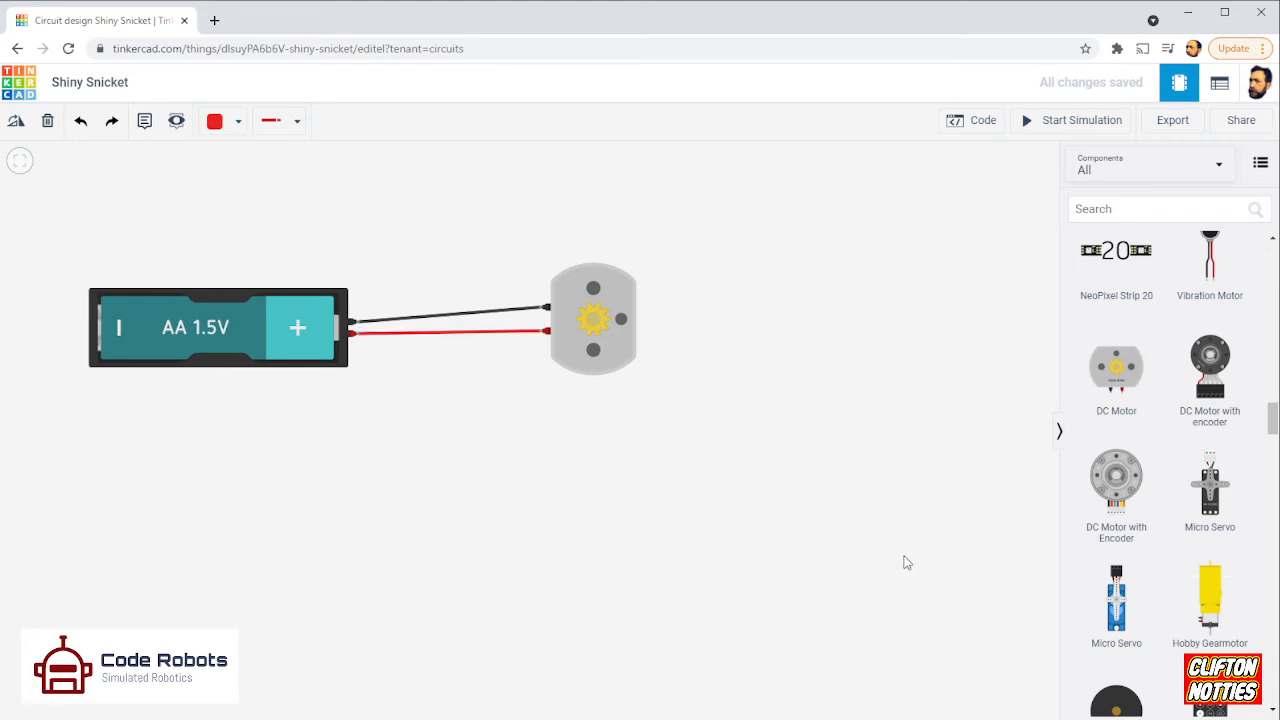
{"action": "left_click", "coordinate": [1036, 122]}
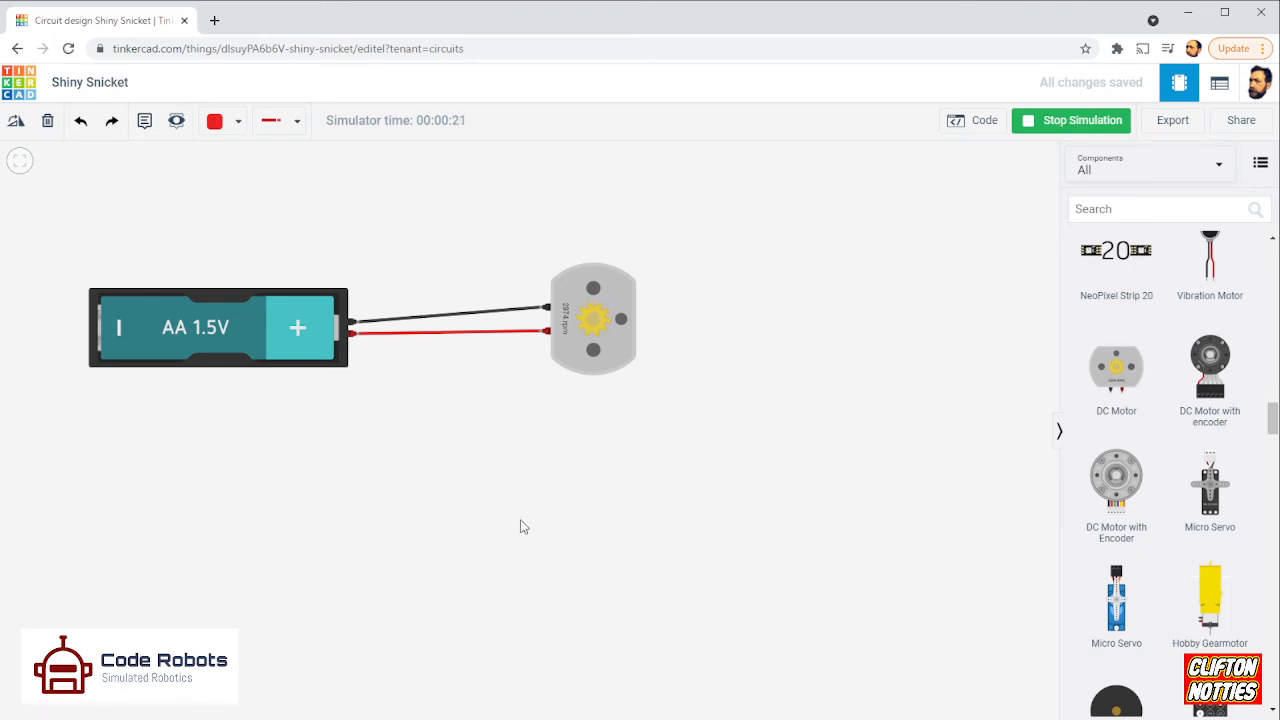
Delete the DC motor and place a Pushbutton on the canvas beside the battery's terminals.
{"action": "left_click", "coordinate": [568, 295]}
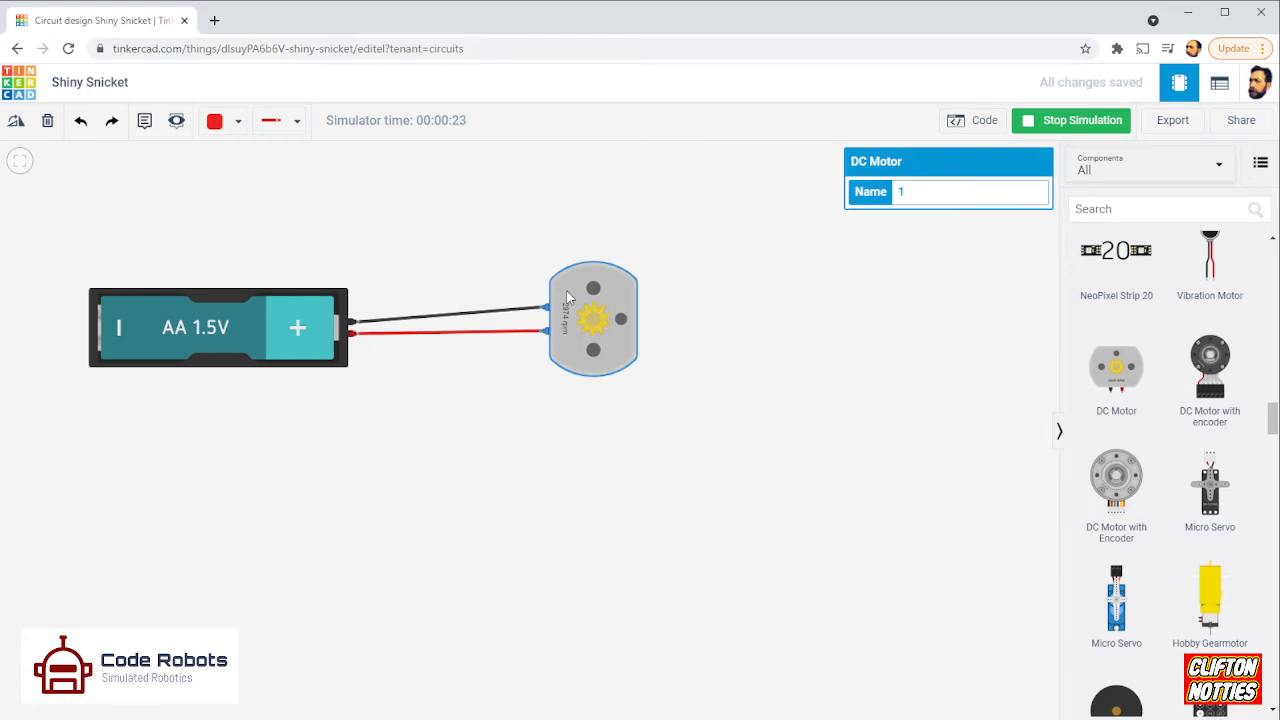
{"action": "key", "text": "Delete"}
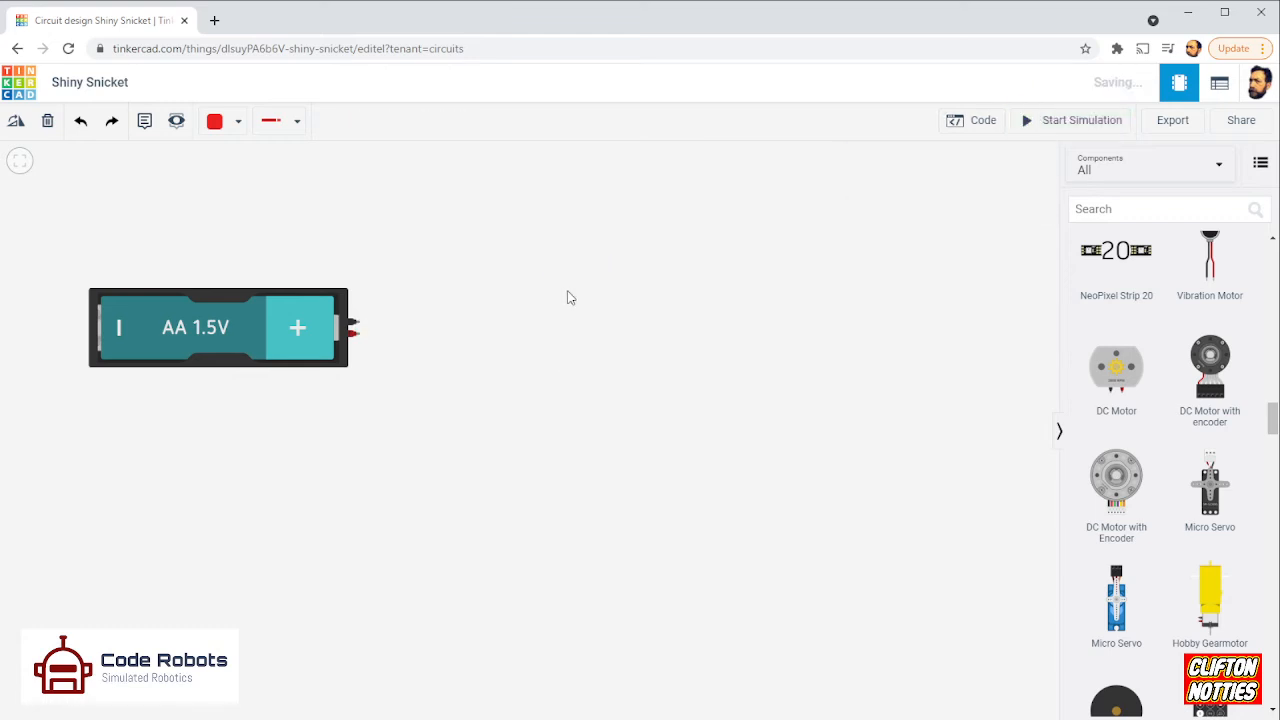
{"action": "left_click_drag", "start_coordinate": [1275, 422], "coordinate": [1268, 281]}
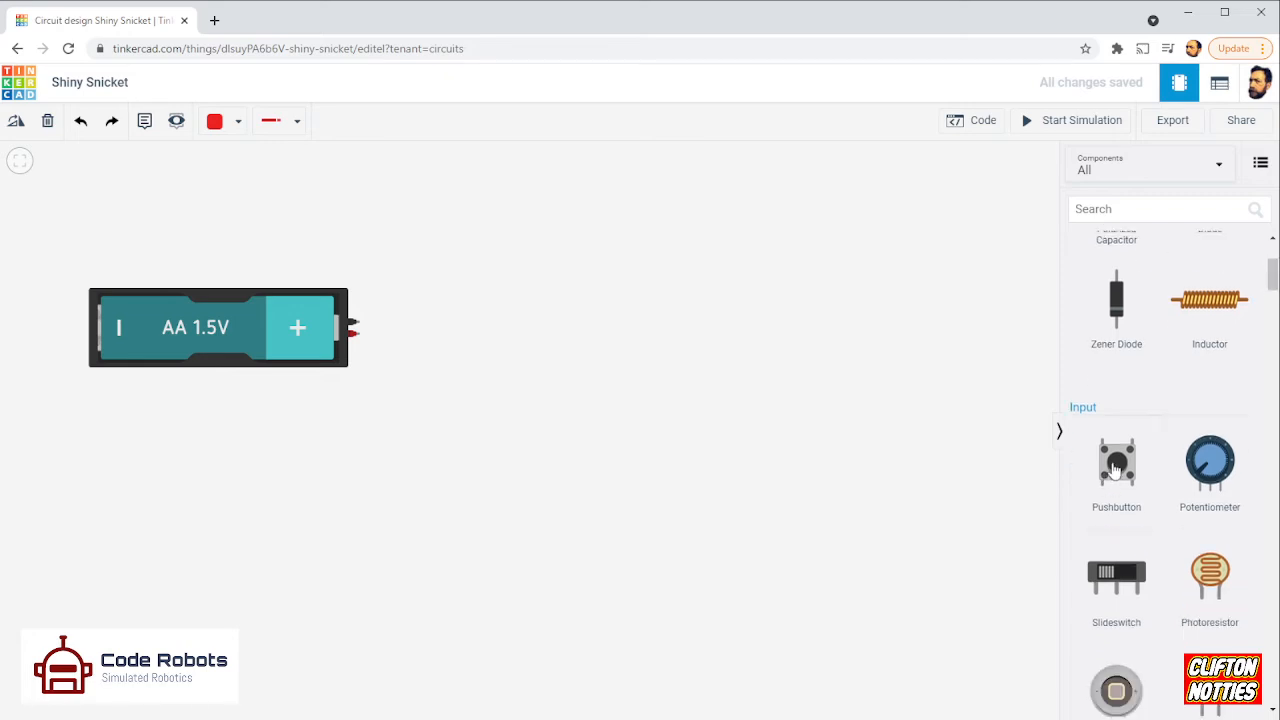
{"action": "left_click_drag", "start_coordinate": [1114, 468], "coordinate": [510, 322]}
Add a Light bulb to the canvas, to the right of and slightly below the pushbutton.
{"action": "left_click_drag", "start_coordinate": [1273, 283], "coordinate": [1273, 371]}
{"action": "scroll", "coordinate": [1123, 449], "scroll_direction": "up", "scroll_amount": 1}
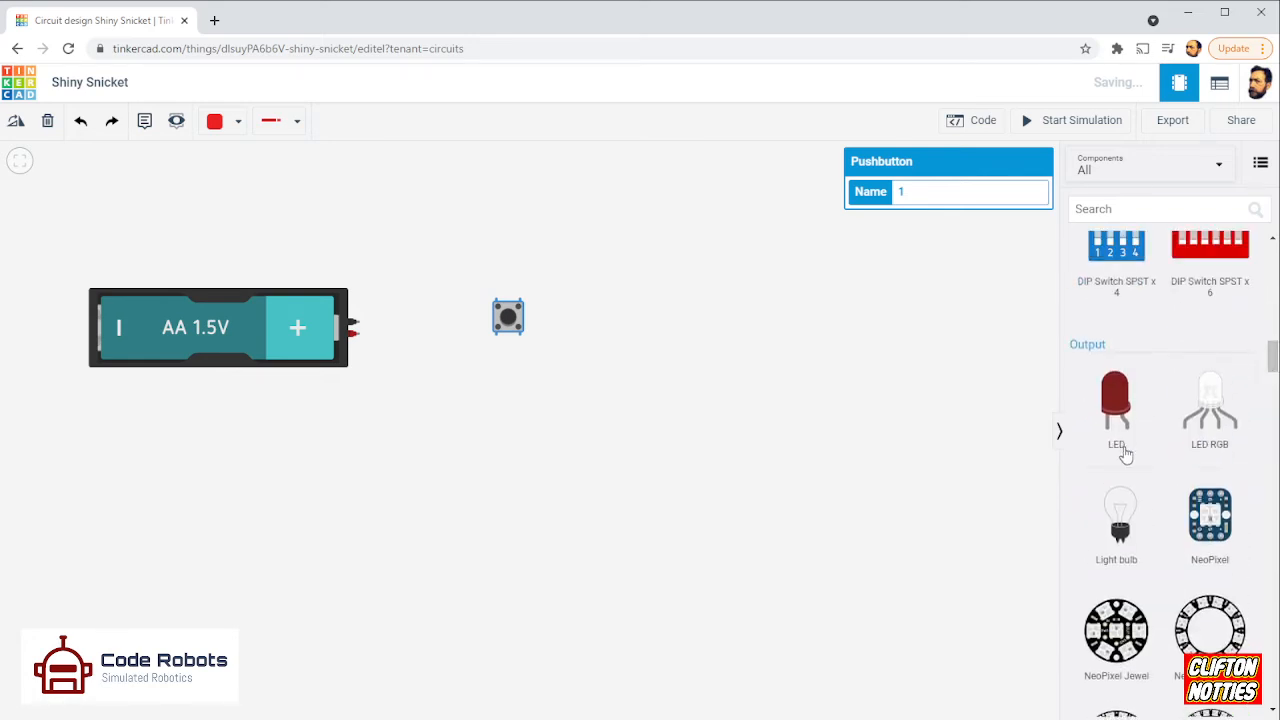
{"action": "left_click_drag", "start_coordinate": [1112, 512], "coordinate": [679, 444]}
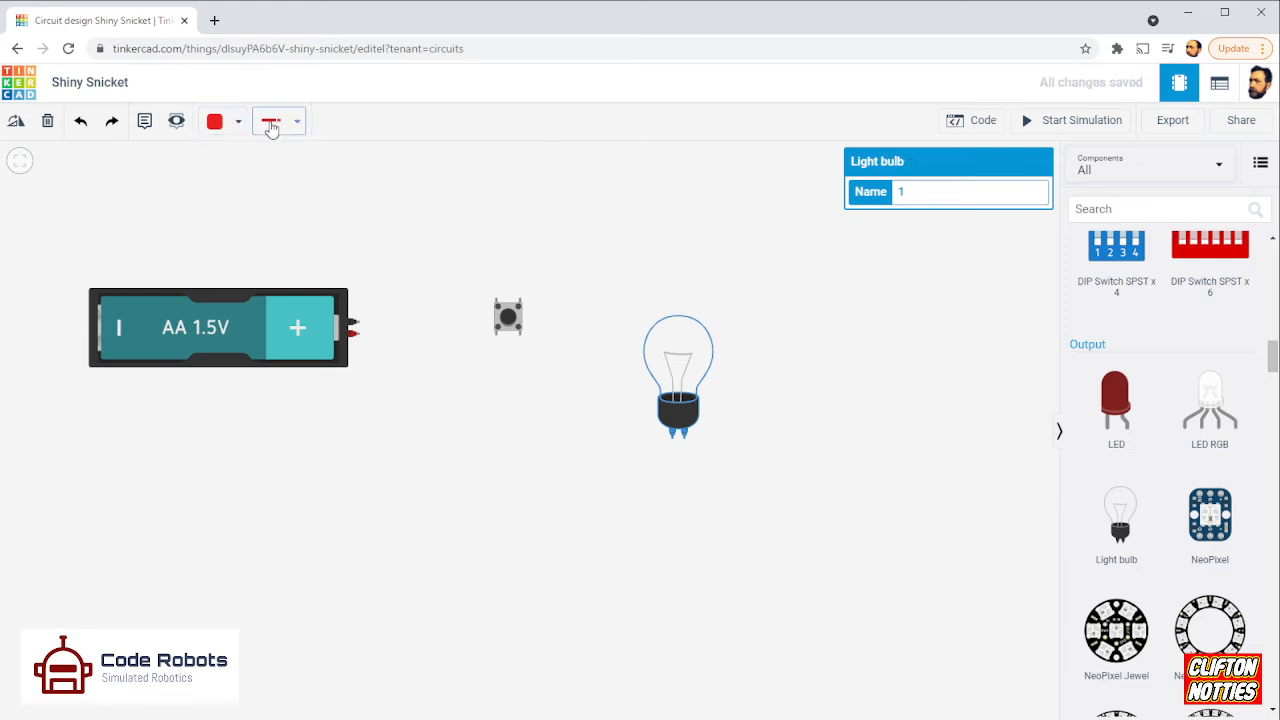
Rotate the pushbutton 90 degrees and wire the battery's negative terminal to the pushbutton's upper-left terminal.
{"action": "left_click", "coordinate": [357, 337]}
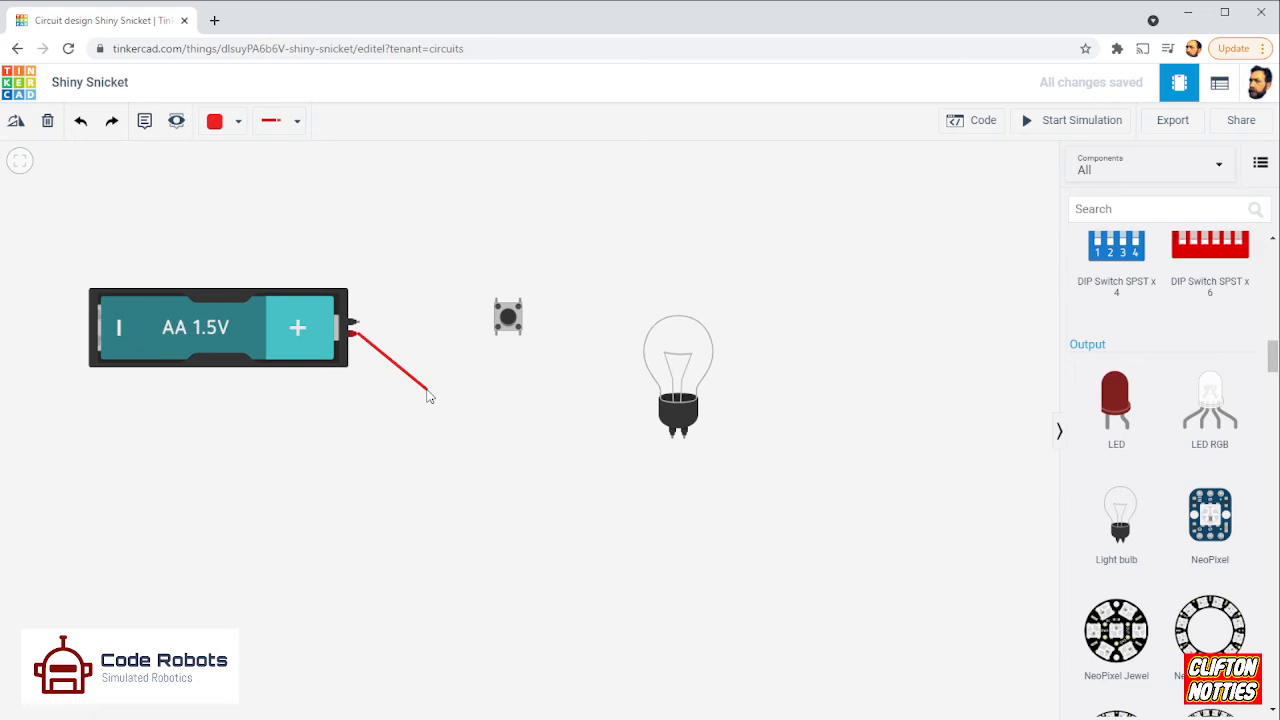
{"action": "key", "text": "Escape"}
{"action": "left_click", "coordinate": [507, 320]}
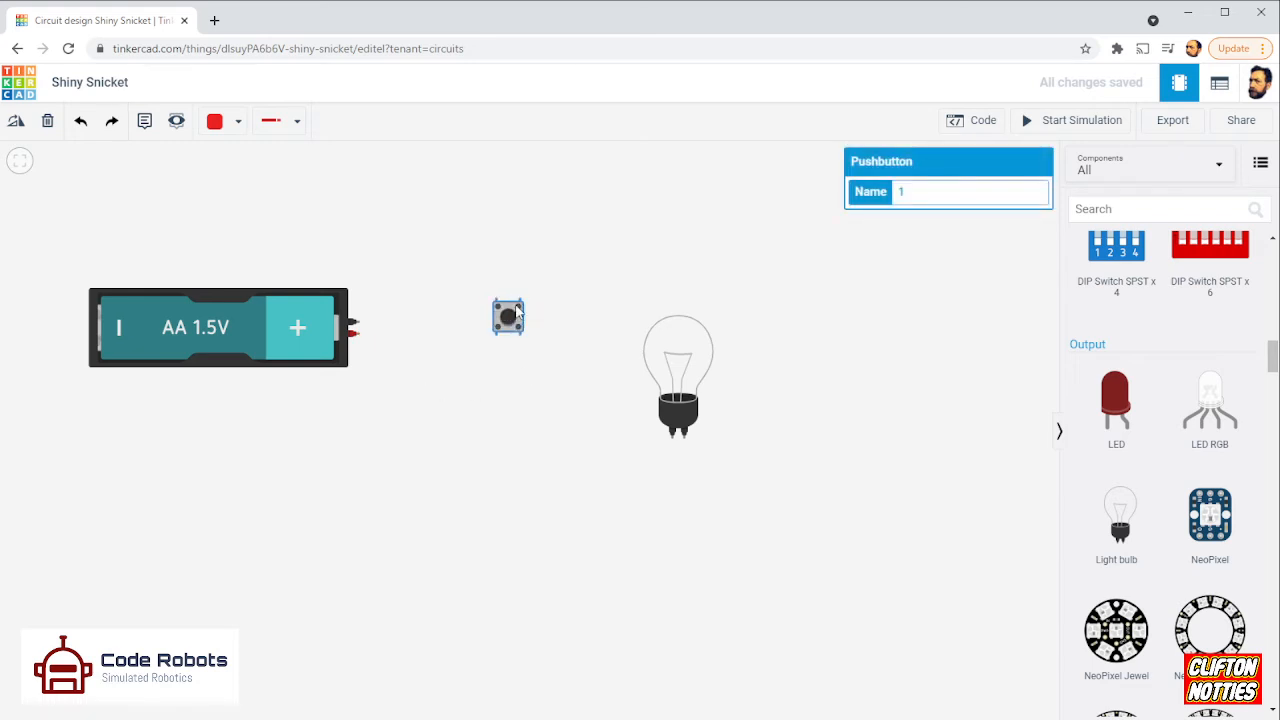
{"action": "left_click", "coordinate": [18, 124]}
{"action": "left_click", "coordinate": [18, 124]}
{"action": "left_click", "coordinate": [18, 124]}
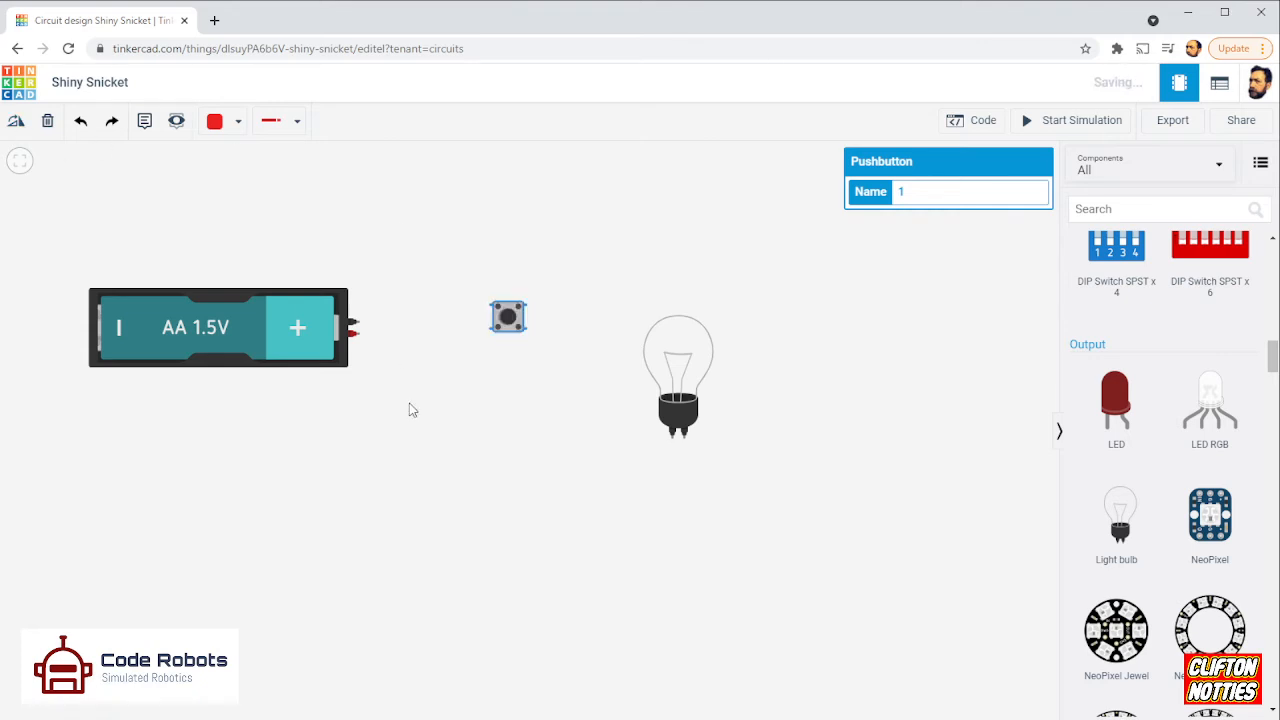
{"action": "left_click", "coordinate": [360, 328]}
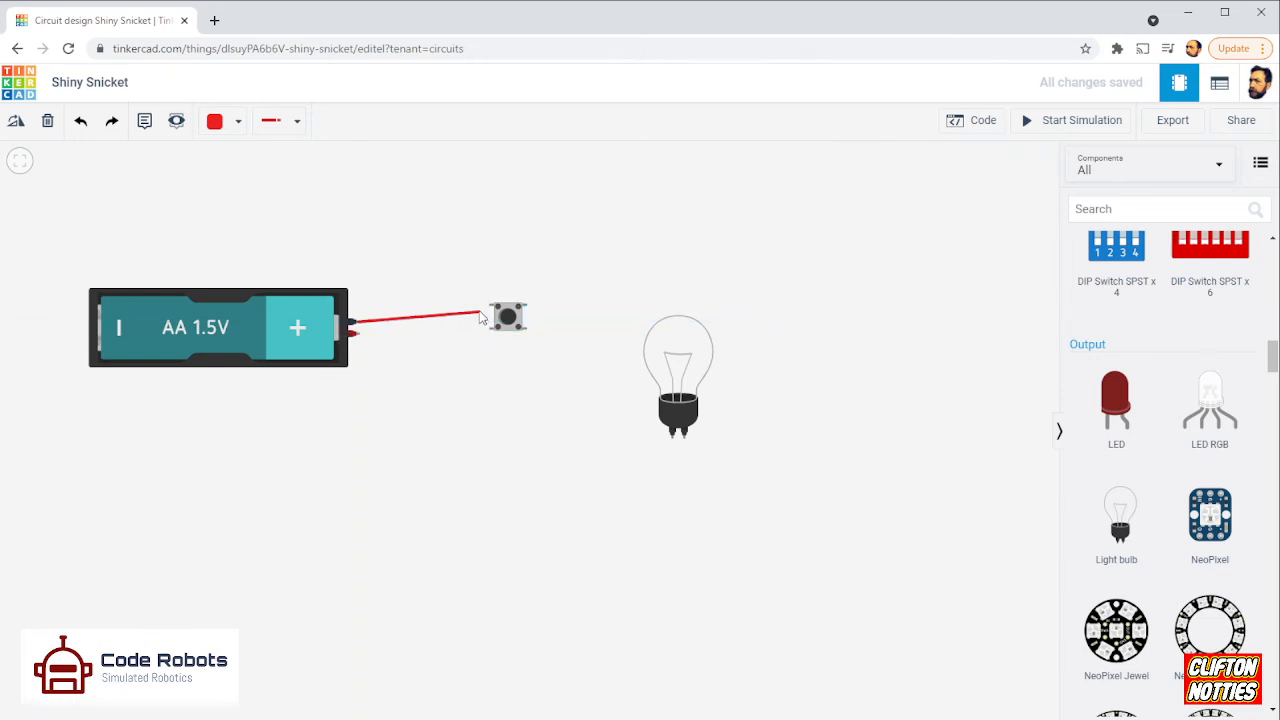
{"action": "left_click", "coordinate": [490, 308]}
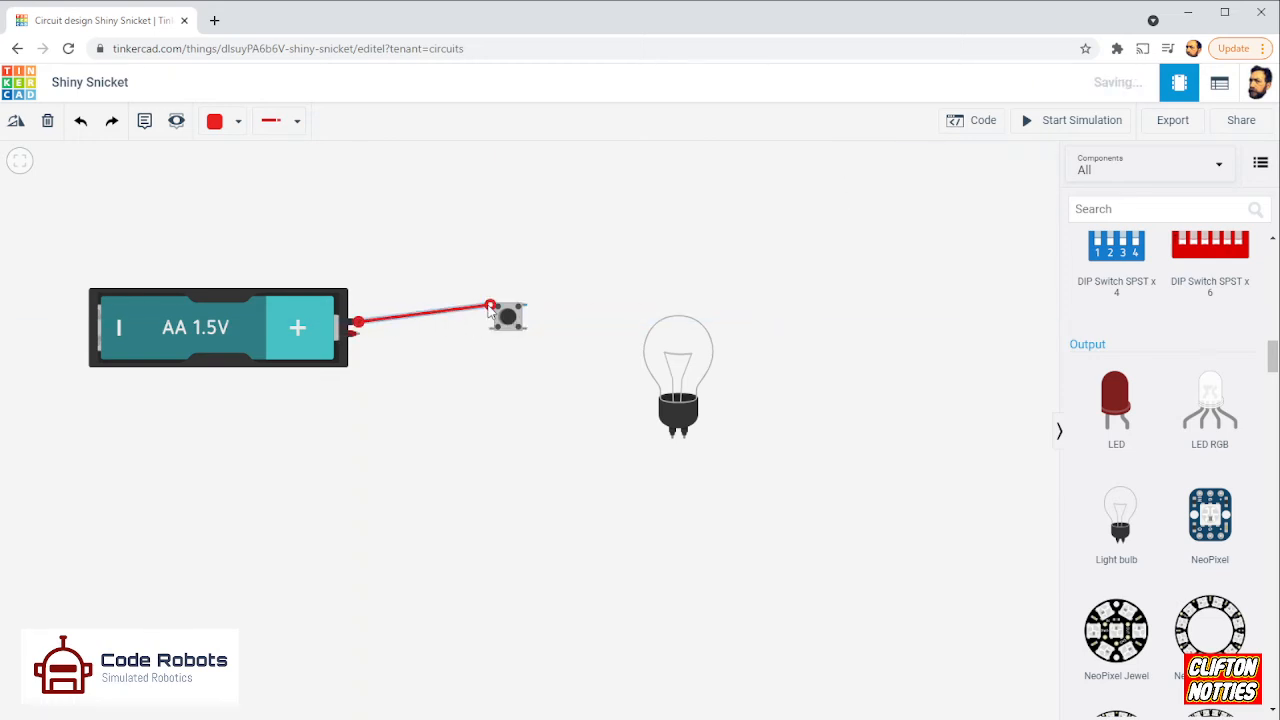
Try a straight wire from the pushbutton's lower-left terminal to the bulb's left terminal, and delete it.
{"action": "left_click", "coordinate": [489, 330]}
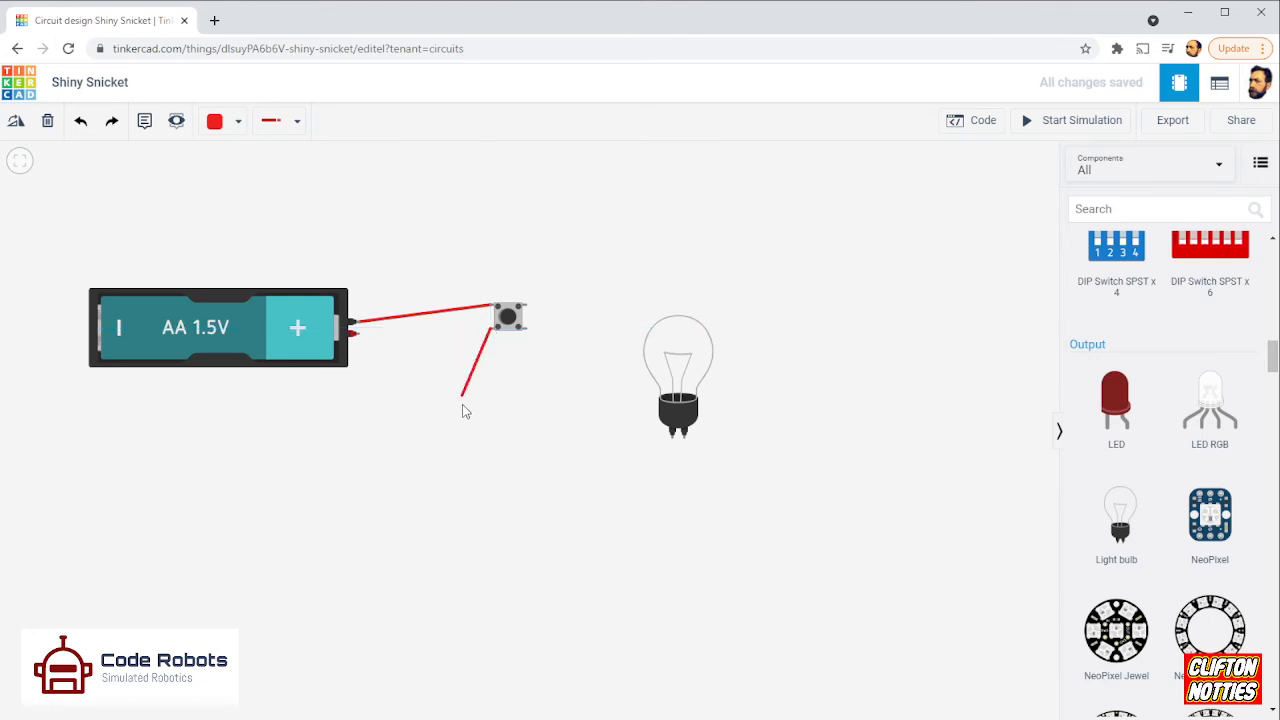
{"action": "left_click", "coordinate": [673, 438]}
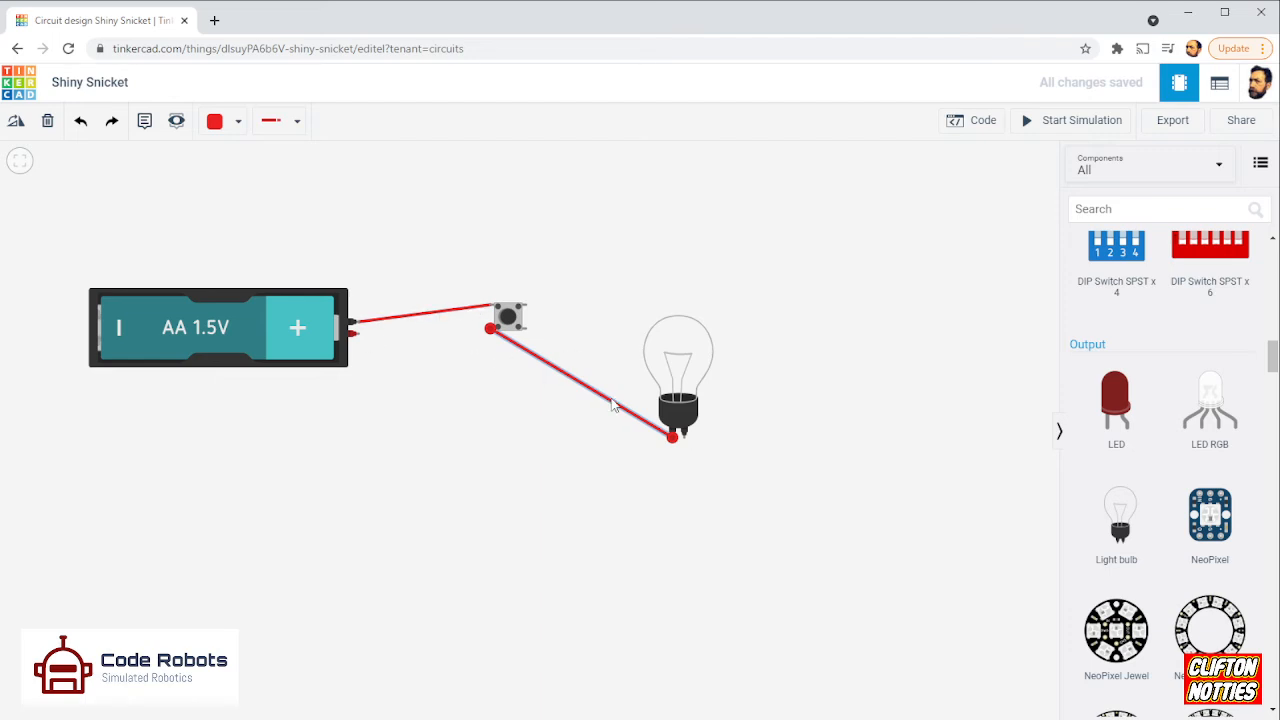
{"action": "key", "text": "Delete"}
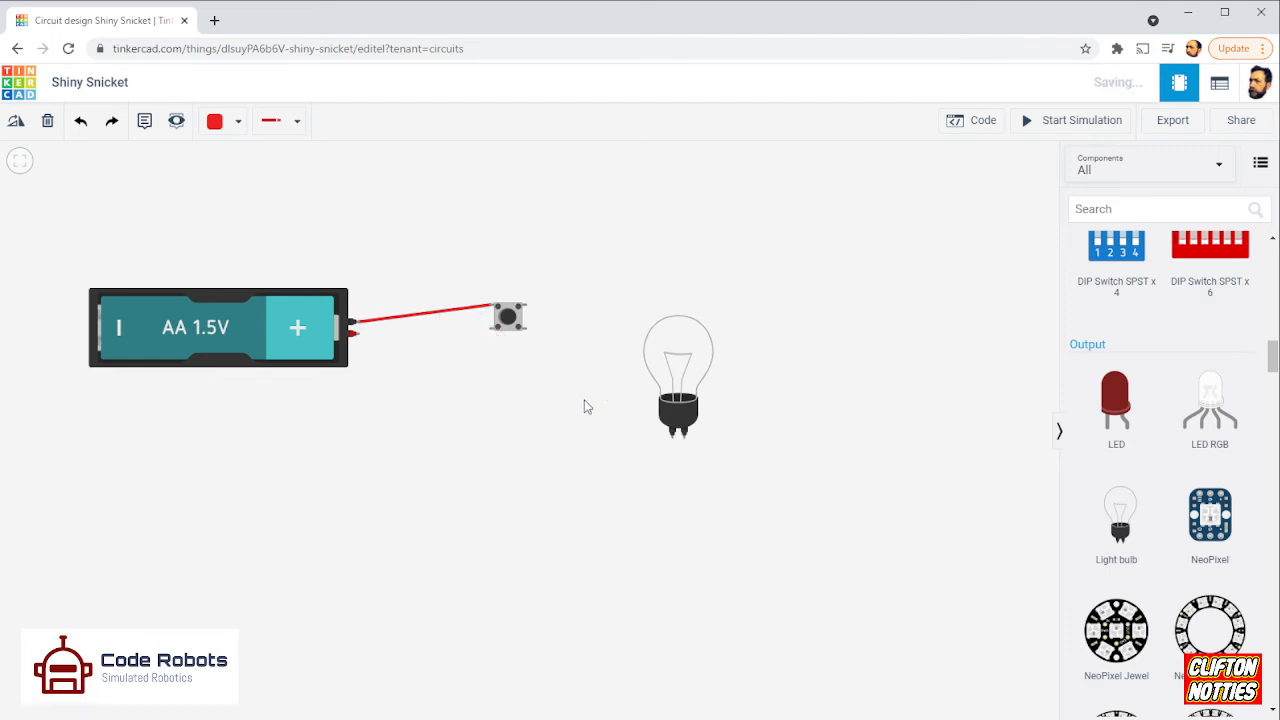
Route a wire with right-angle bends from the pushbutton's lower-left terminal to the bulb's left terminal, straightening its vertical section.
{"action": "left_click", "coordinate": [490, 329]}
{"action": "left_click", "coordinate": [490, 364]}
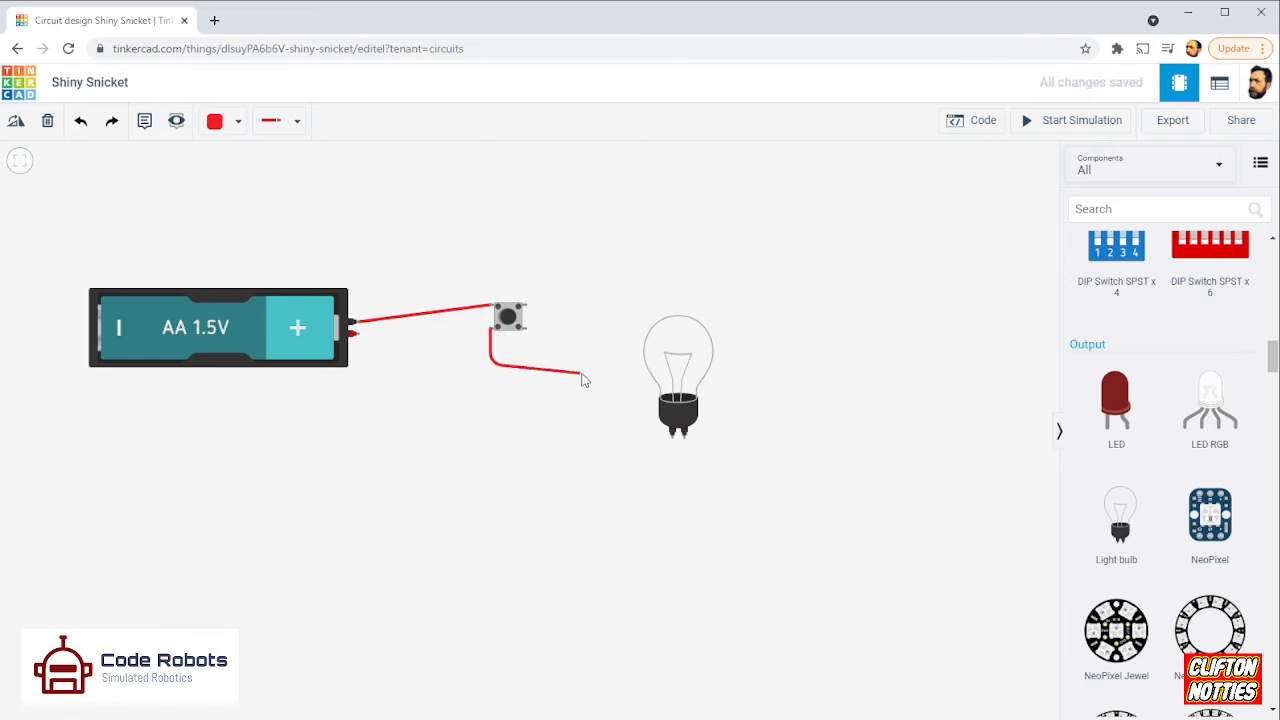
{"action": "left_click", "coordinate": [610, 364]}
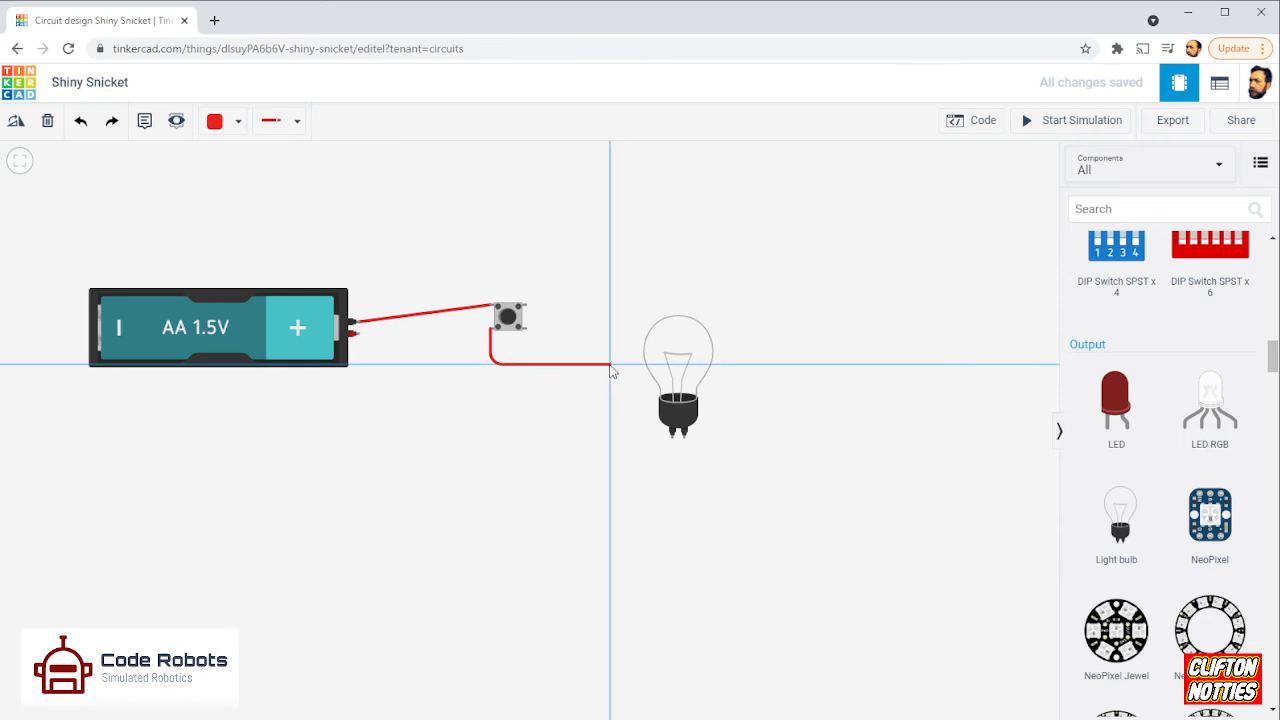
{"action": "left_click", "coordinate": [608, 444]}
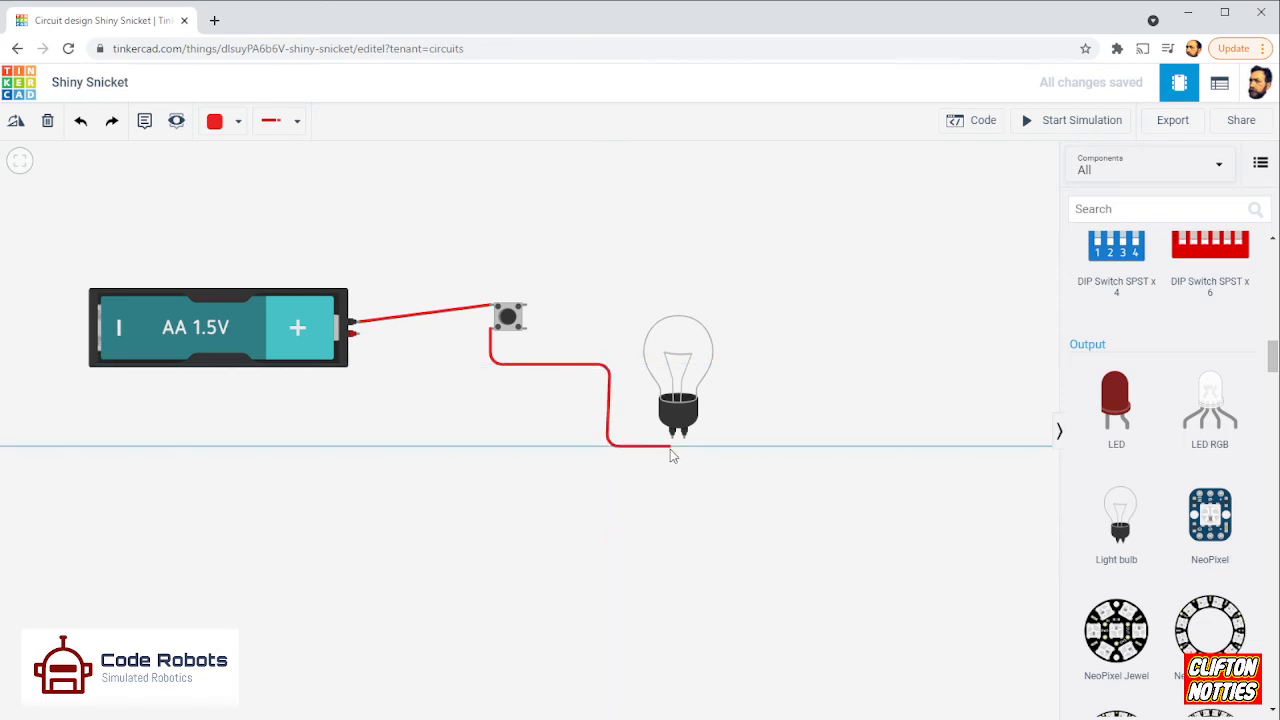
{"action": "left_click", "coordinate": [672, 444]}
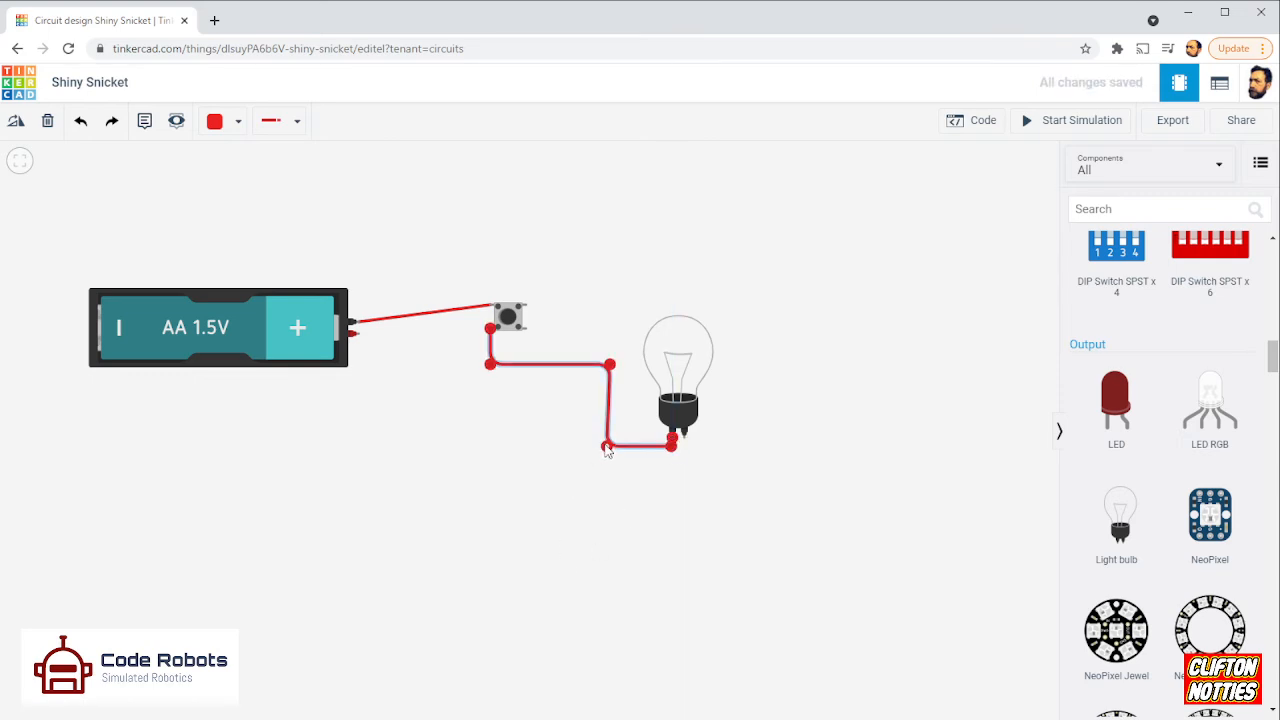
{"action": "left_click_drag", "start_coordinate": [606, 449], "coordinate": [611, 452]}
{"action": "left_click", "coordinate": [491, 471]}
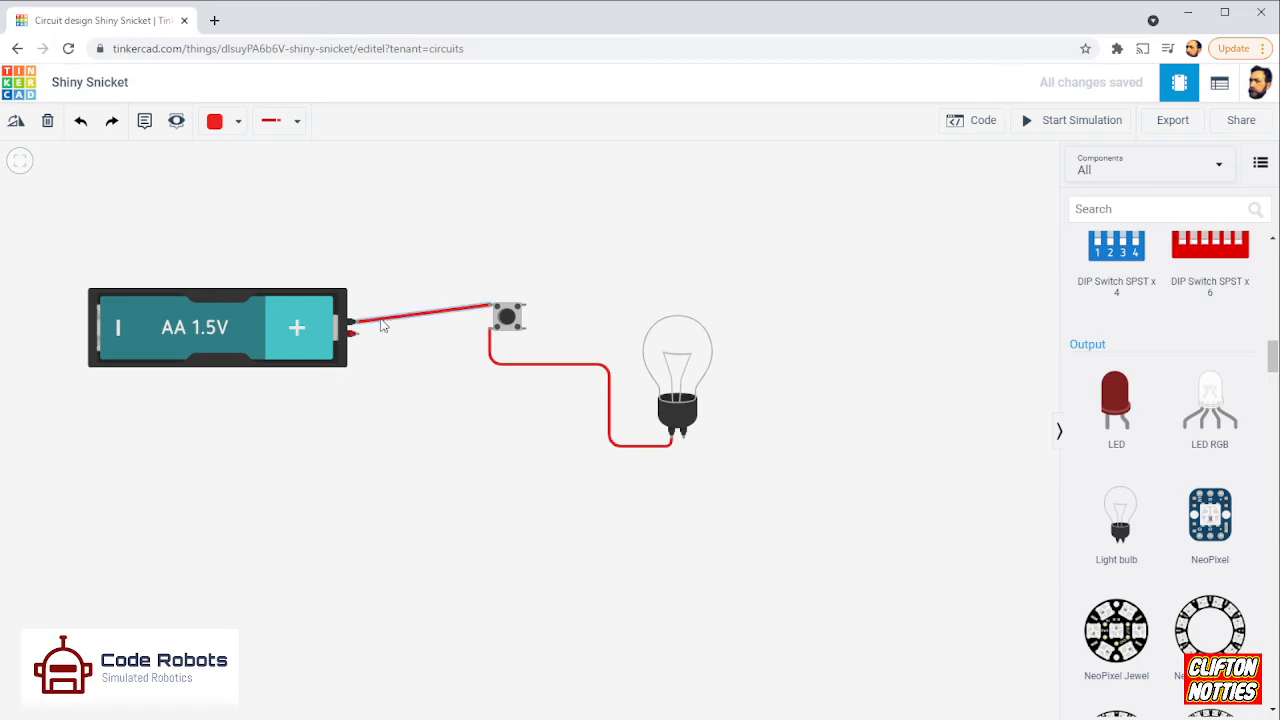
Route a bent wire from the battery's positive terminal below the circuit to the bulb's right terminal, aligning its last corner vertically.
{"action": "left_click", "coordinate": [352, 333]}
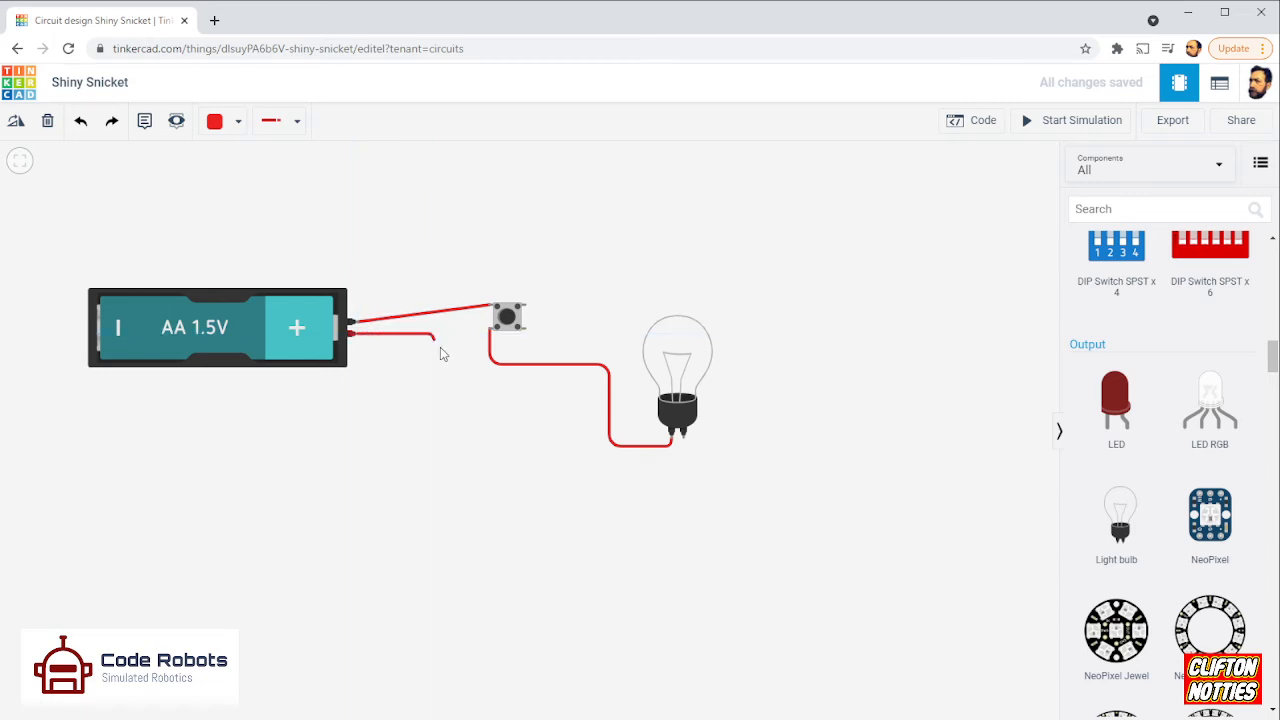
{"action": "left_click", "coordinate": [433, 490]}
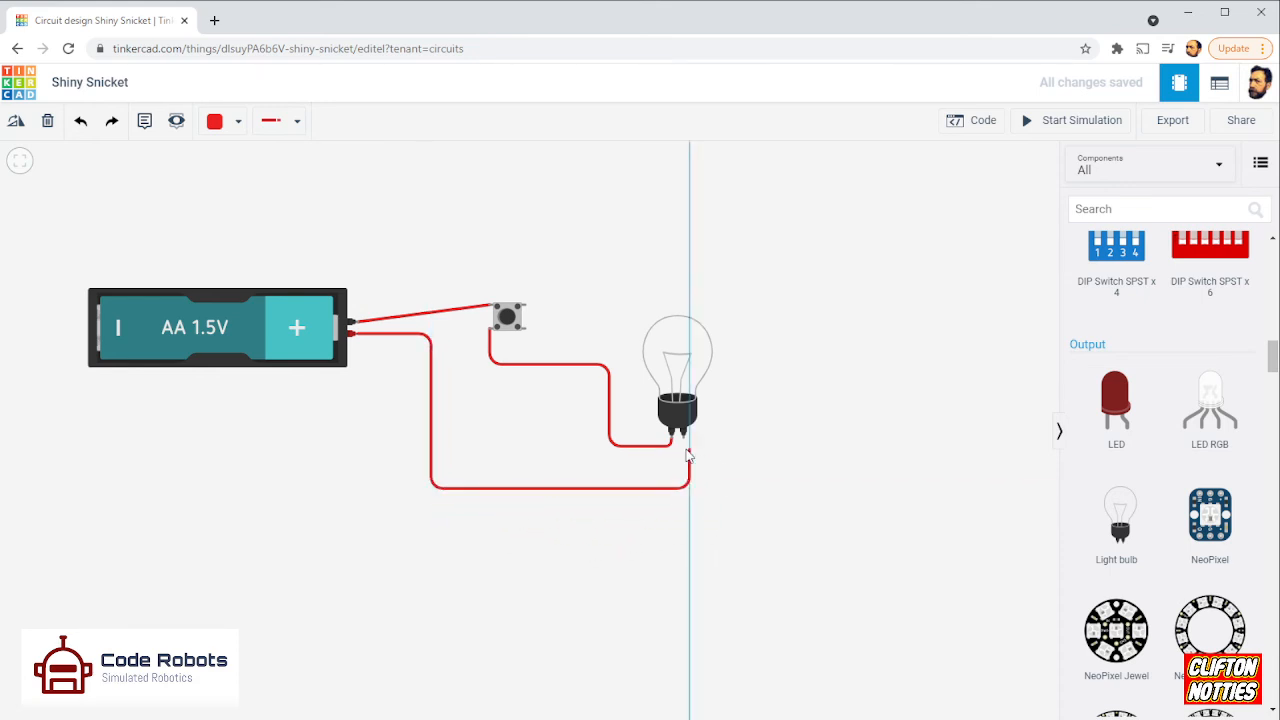
{"action": "left_click", "coordinate": [685, 442]}
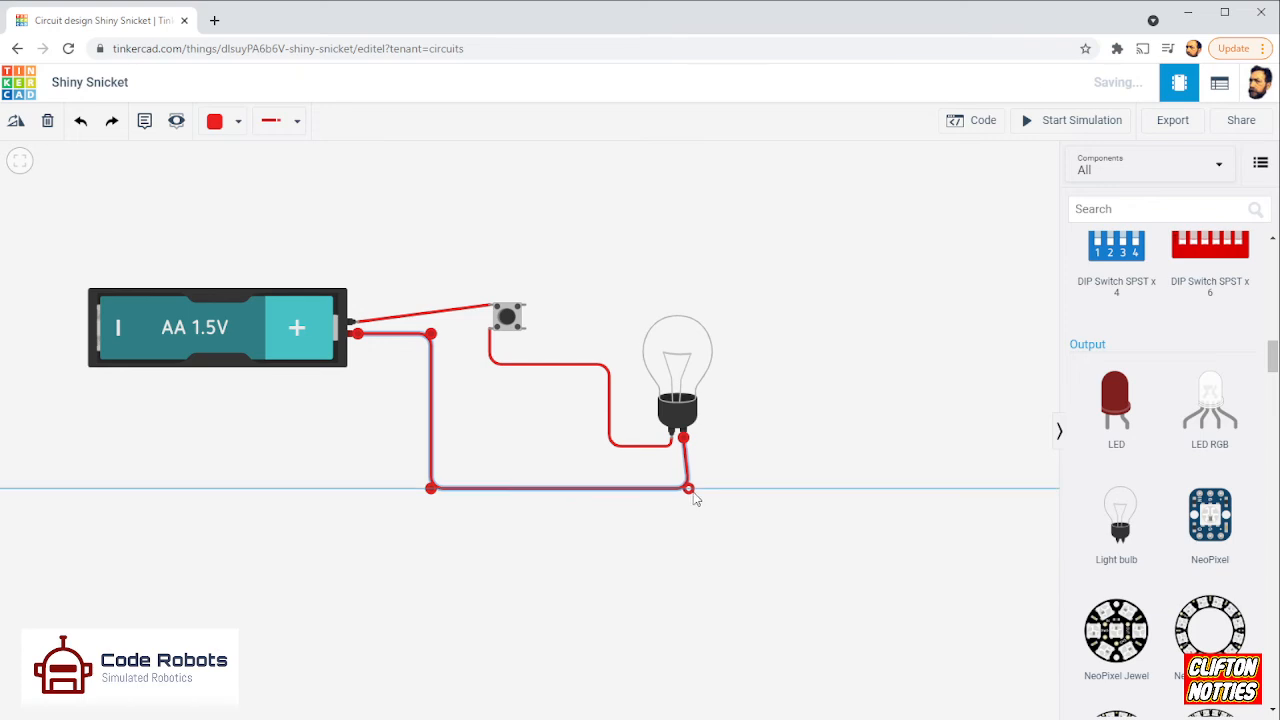
{"action": "left_click_drag", "start_coordinate": [693, 493], "coordinate": [687, 492]}
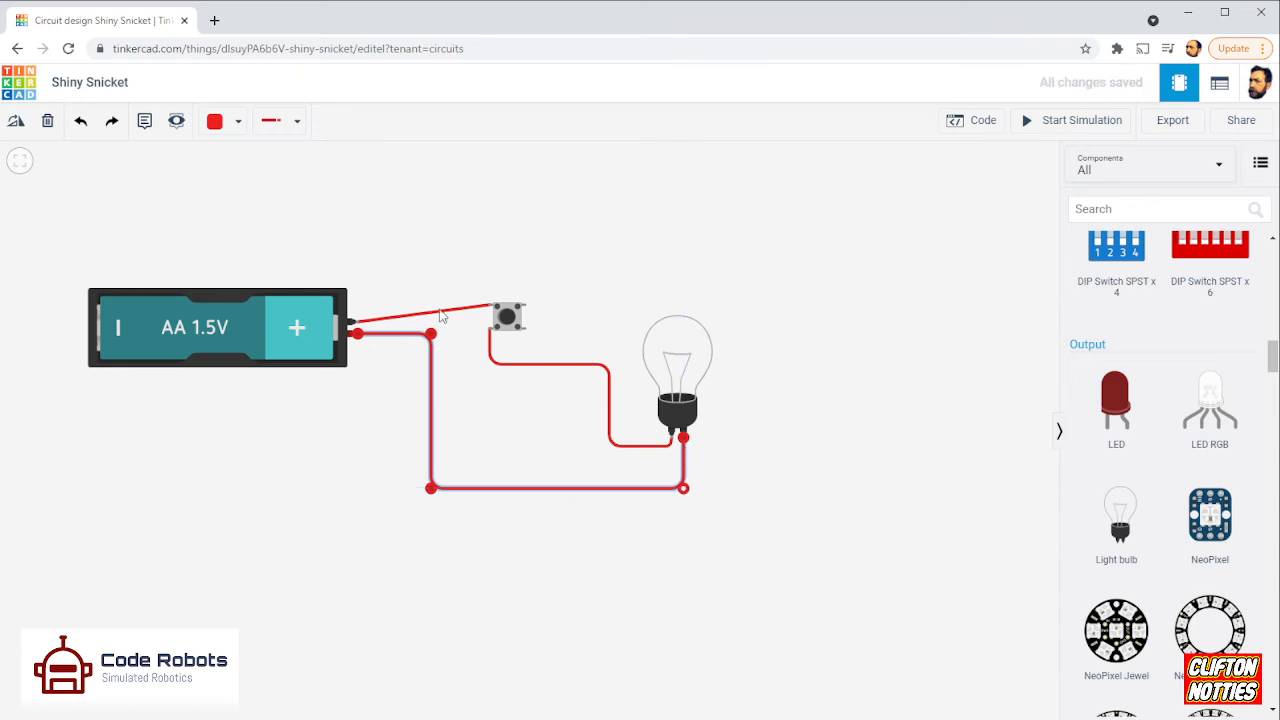
Set the battery-to-pushbutton wire and the pushbutton-to-bulb wire to Black.
{"action": "left_click", "coordinate": [441, 313]}
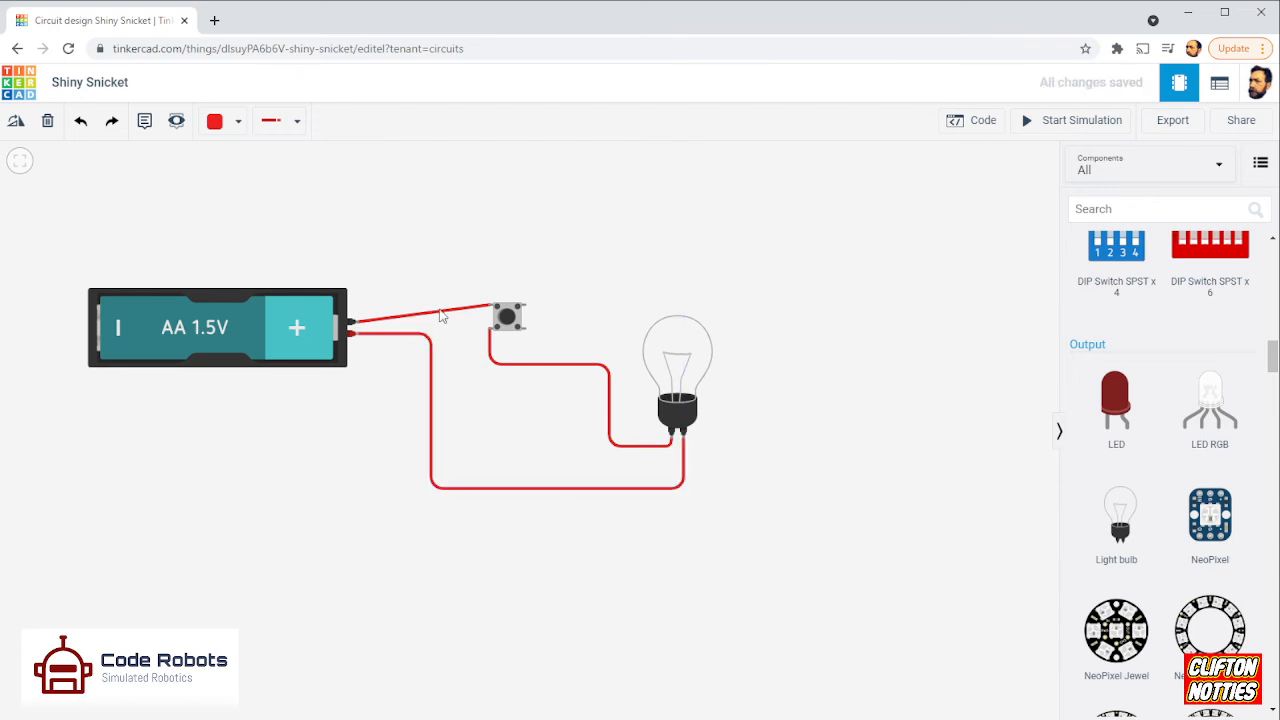
{"action": "left_click", "coordinate": [214, 121]}
{"action": "left_click", "coordinate": [245, 174]}
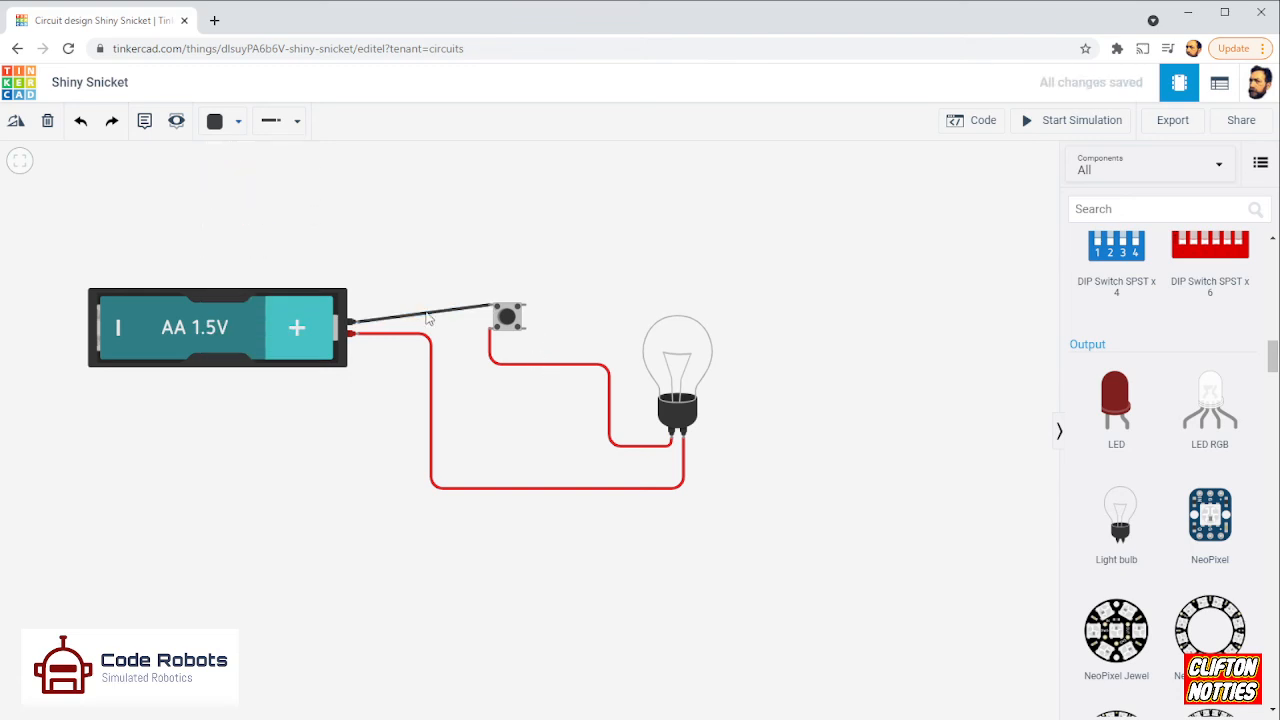
{"action": "left_click", "coordinate": [505, 364]}
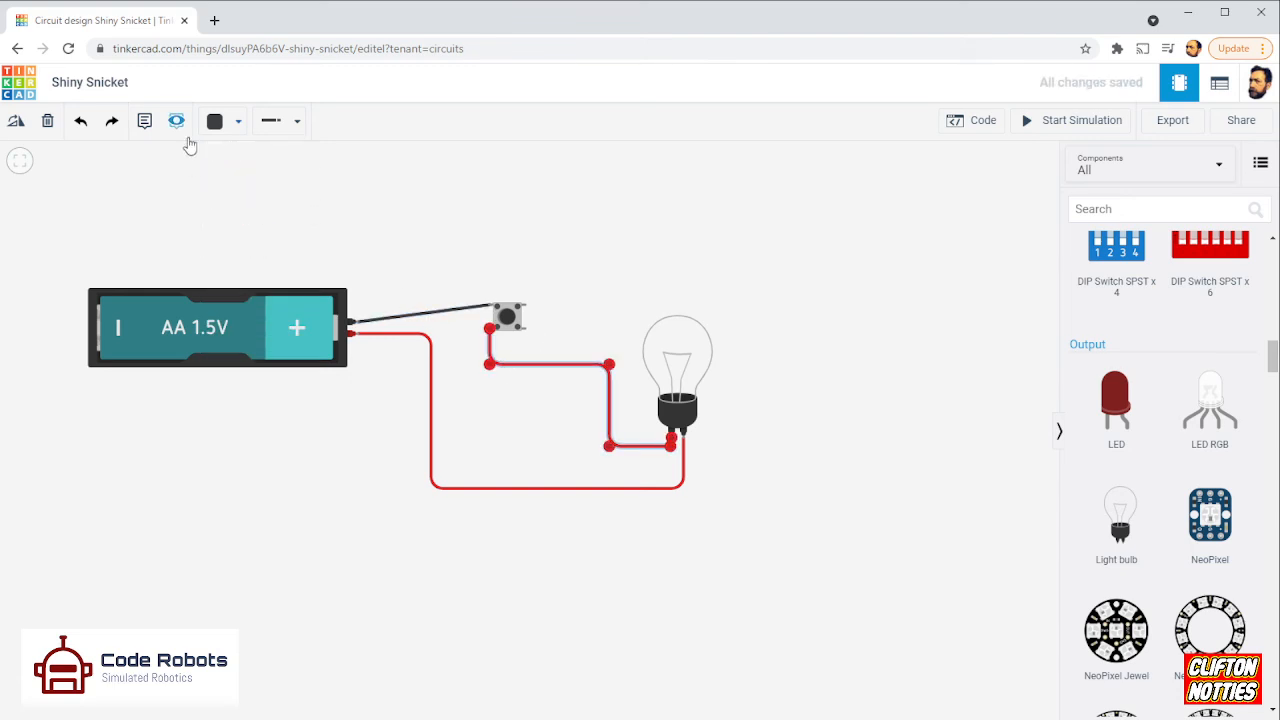
{"action": "left_click", "coordinate": [214, 121]}
{"action": "left_click", "coordinate": [247, 176]}
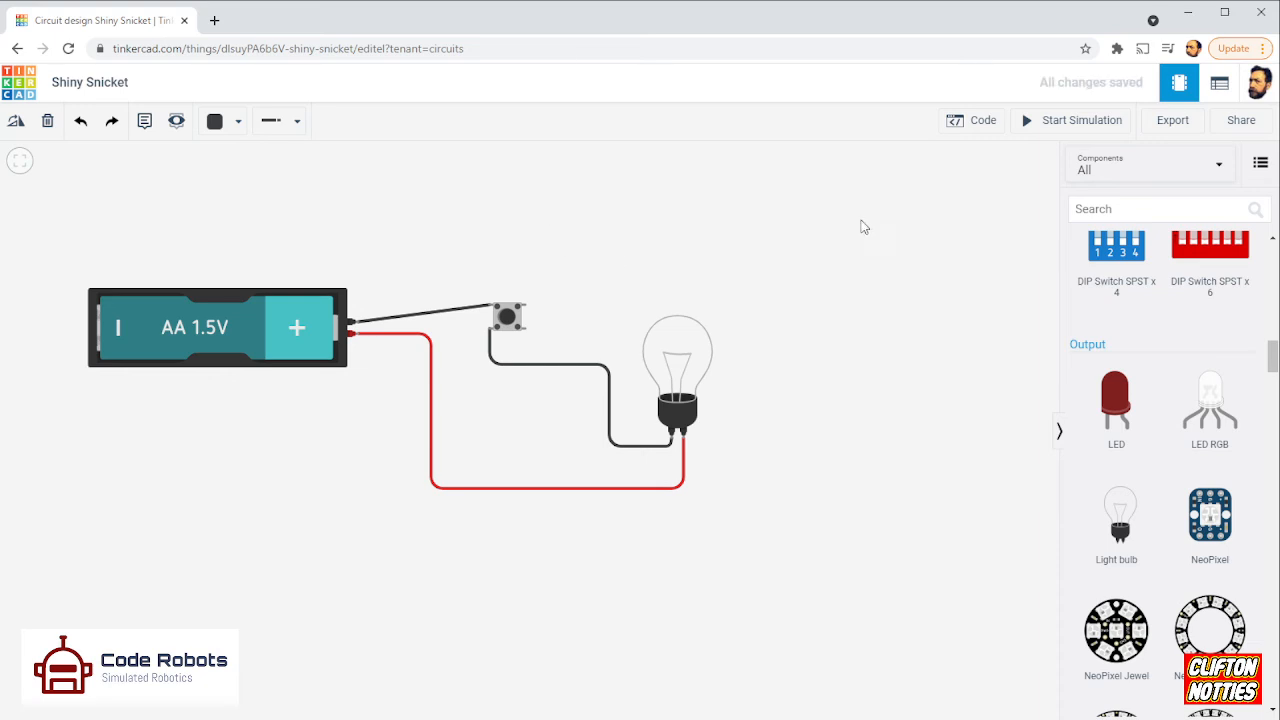
Run the simulation and operate the pushbutton several times to test the light bulb.
{"action": "left_click", "coordinate": [1045, 122]}
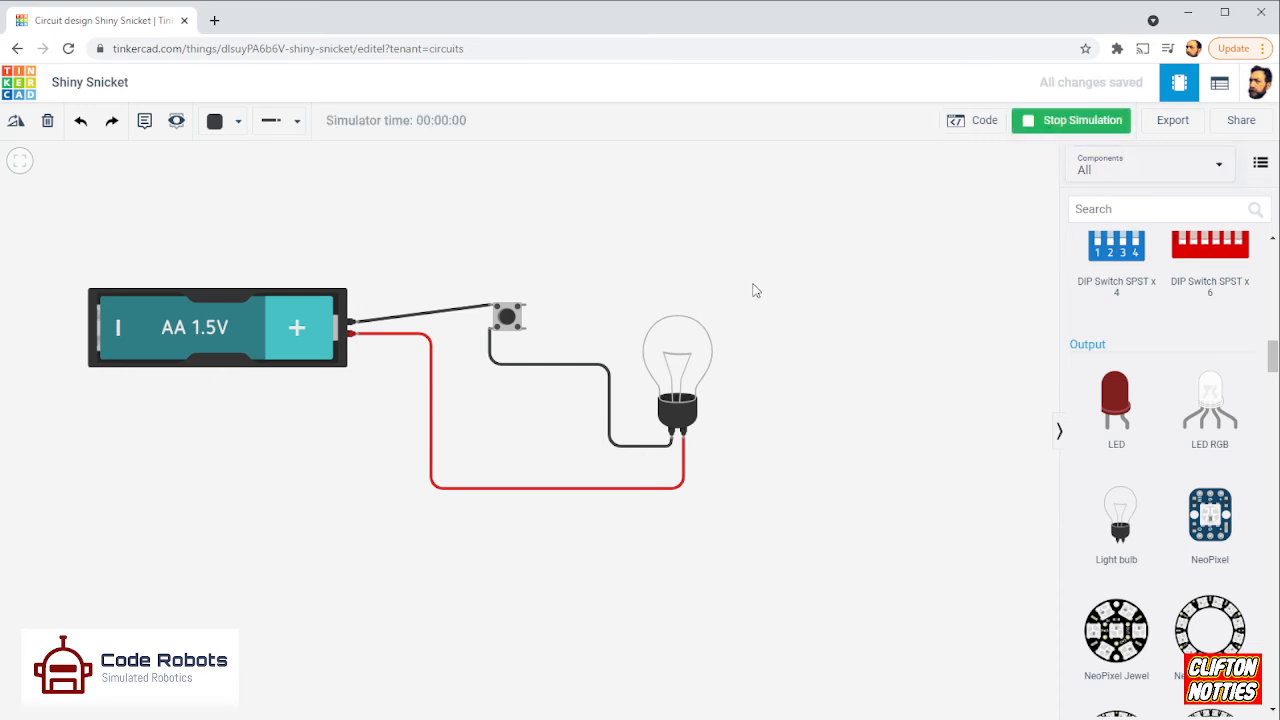
{"action": "left_click", "coordinate": [508, 319]}
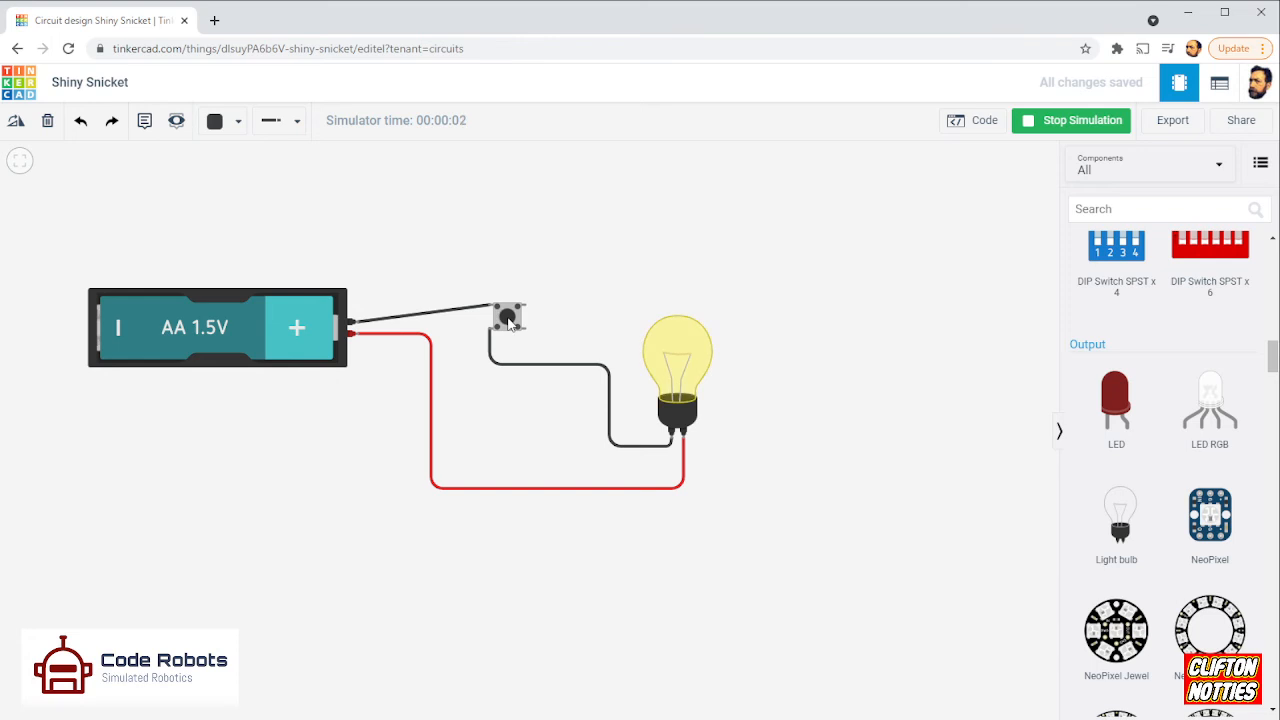
{"action": "left_click", "coordinate": [508, 319]}
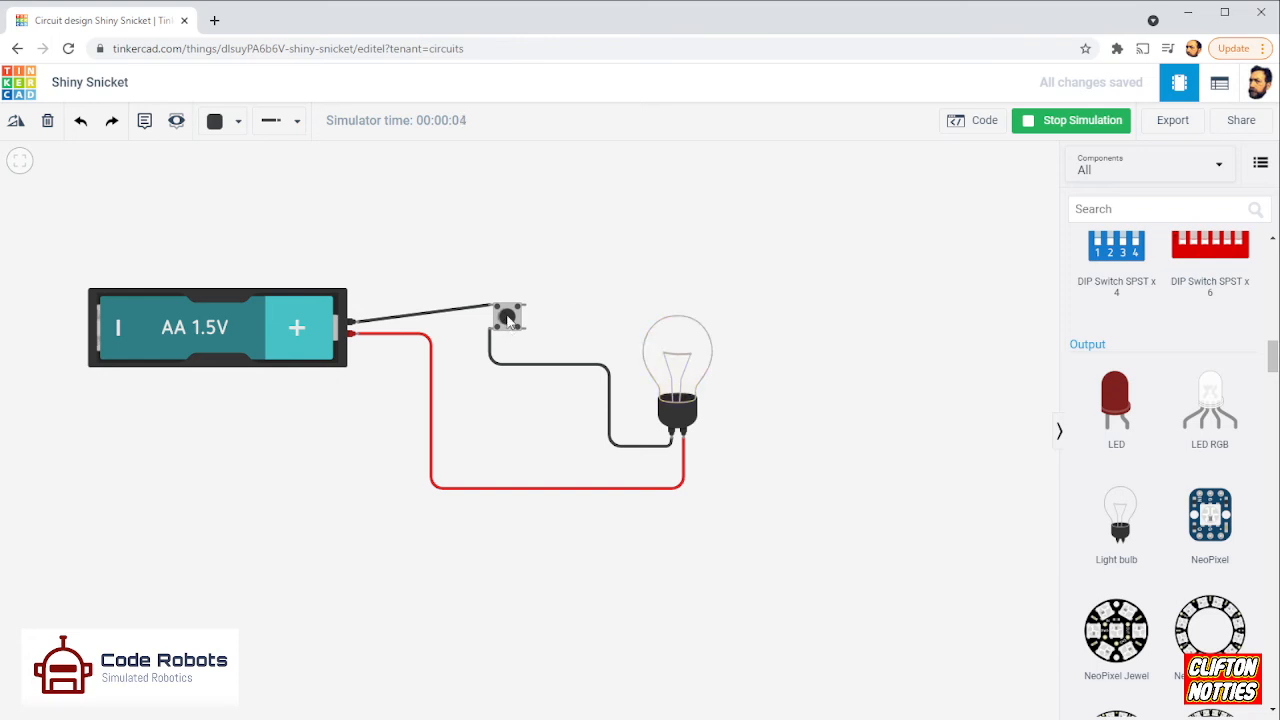
{"action": "left_click", "coordinate": [508, 319]}
{"action": "scroll", "coordinate": [508, 319], "scroll_direction": "up", "scroll_amount": 1}
{"action": "left_click", "coordinate": [510, 317]}
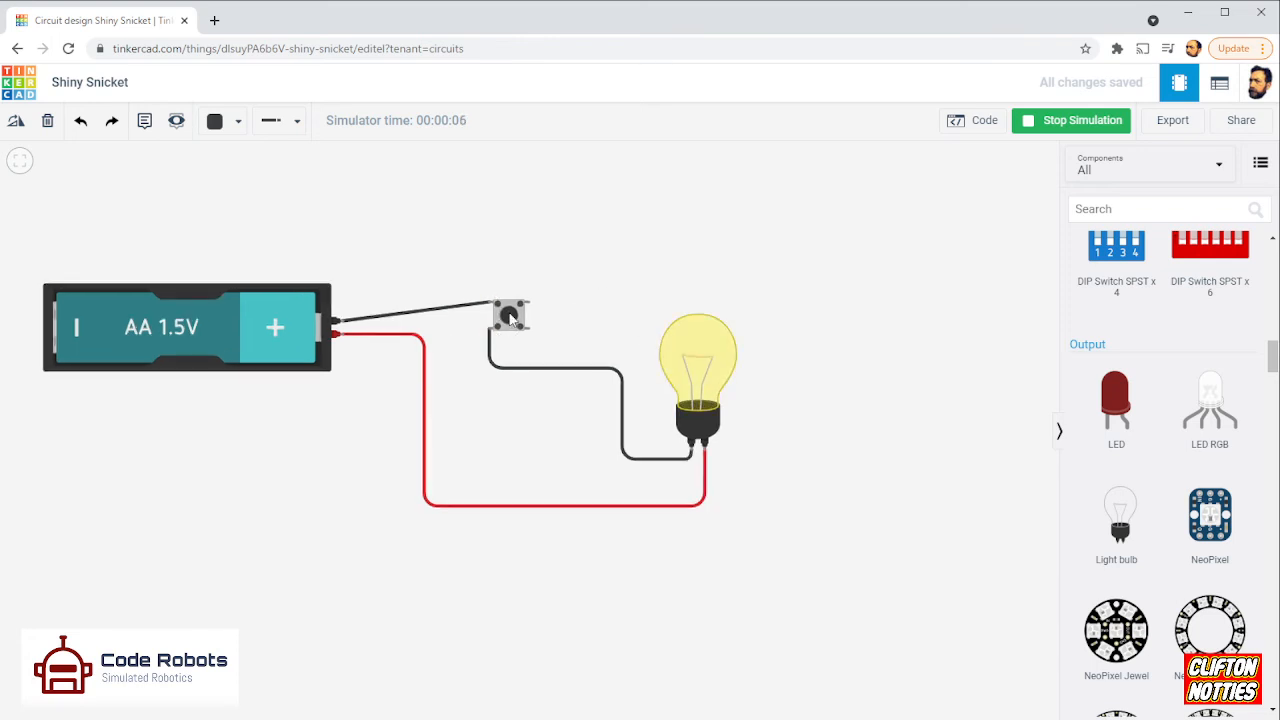
{"action": "left_click", "coordinate": [508, 317]}
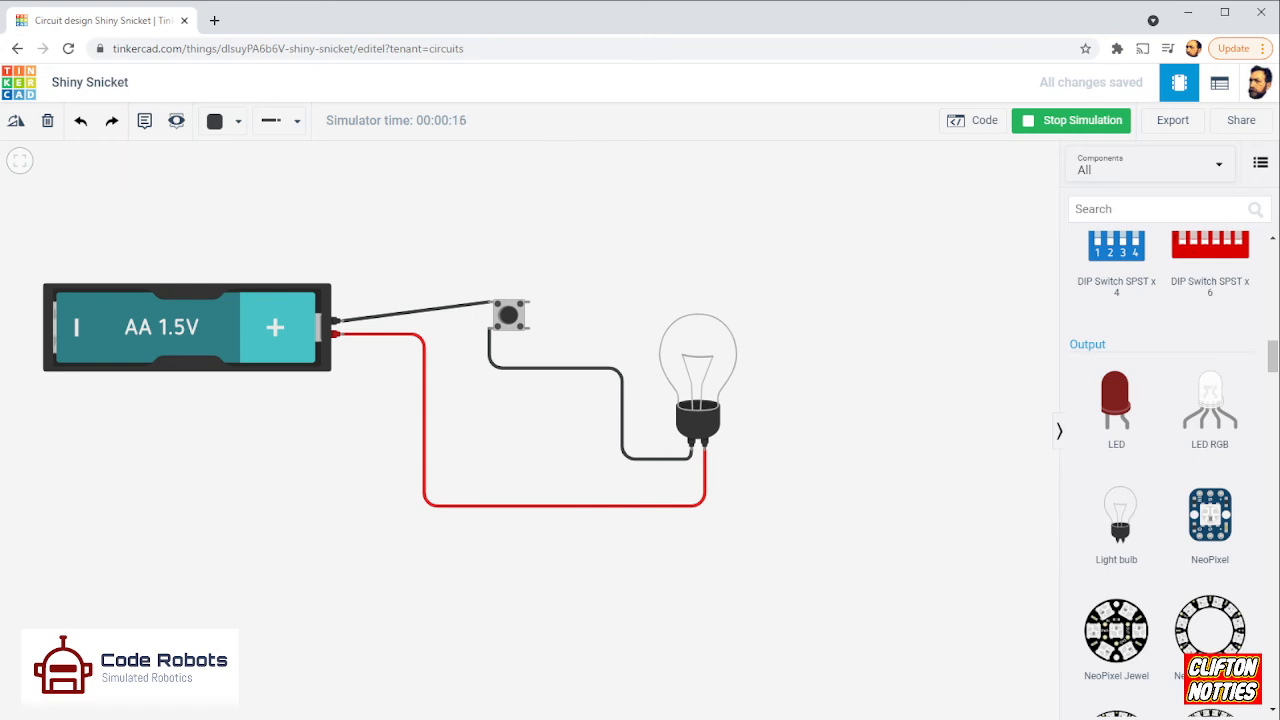
Add a micro:bit beside the light bulb on its socket side, and briefly view its block code before returning to the components.
{"action": "left_click_drag", "start_coordinate": [1273, 358], "coordinate": [1273, 504]}
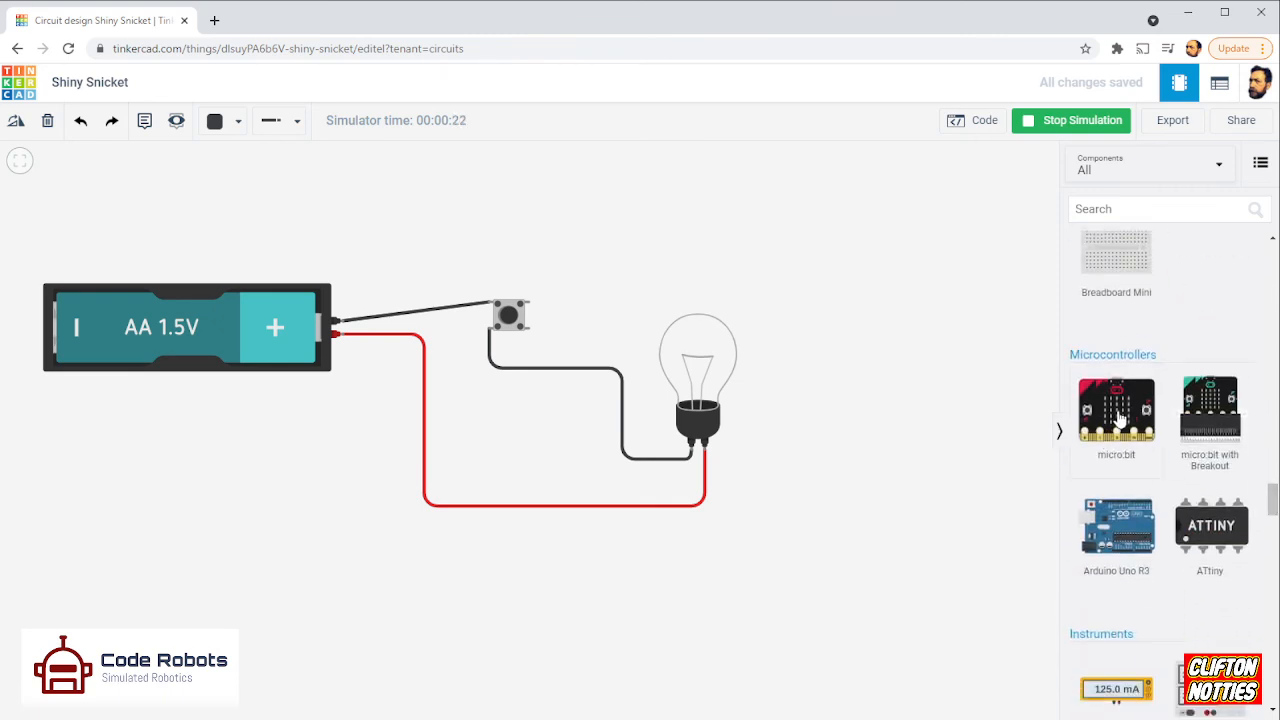
{"action": "left_click_drag", "start_coordinate": [1120, 420], "coordinate": [898, 439]}
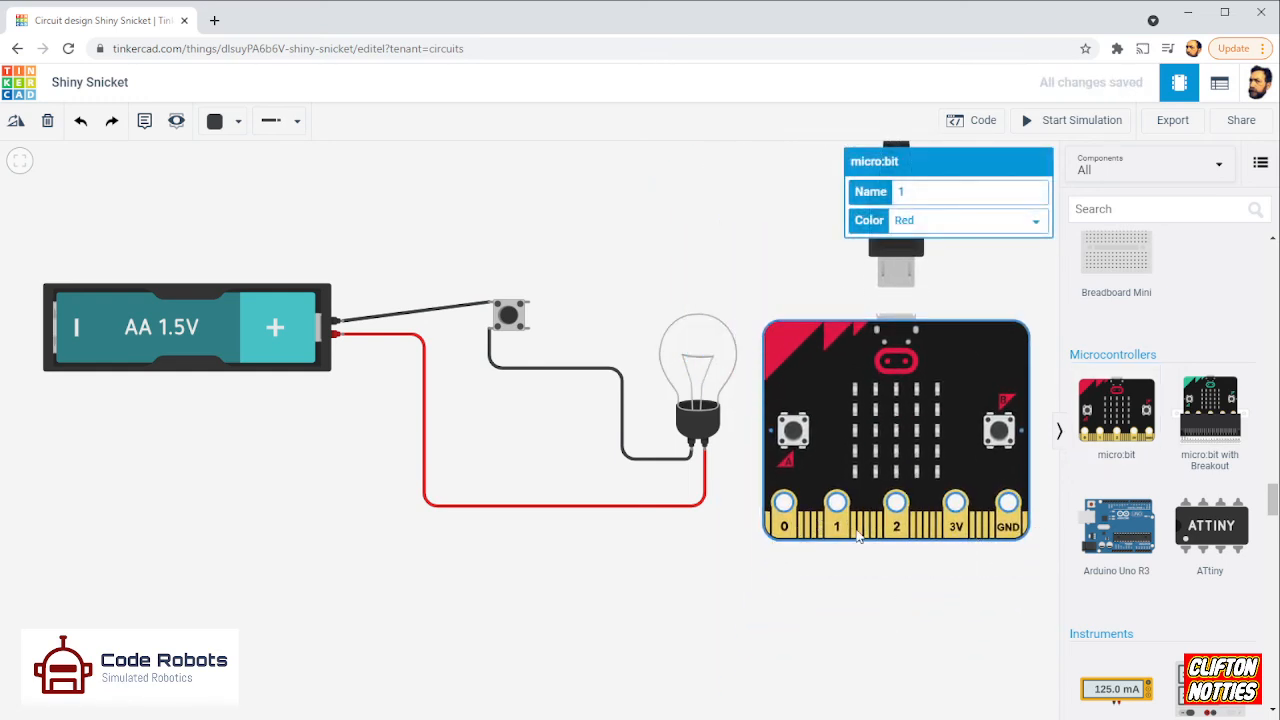
{"action": "left_click", "coordinate": [980, 126]}
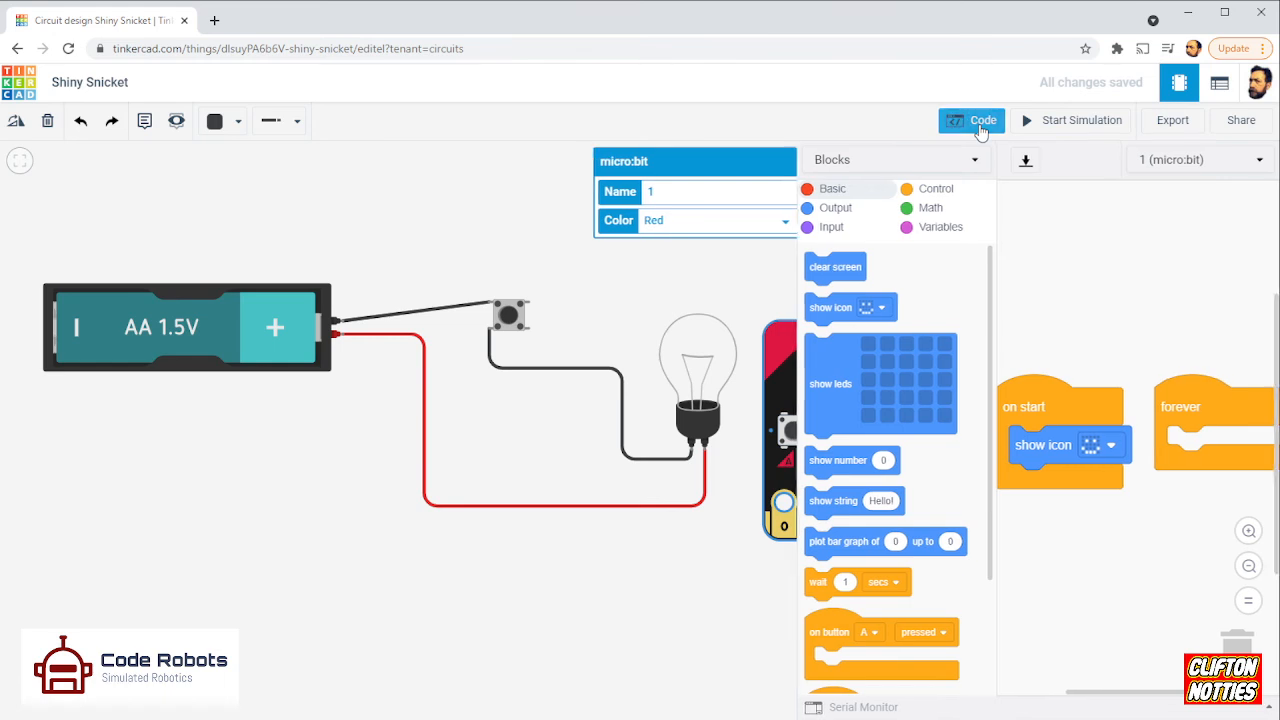
{"action": "left_click", "coordinate": [980, 126]}
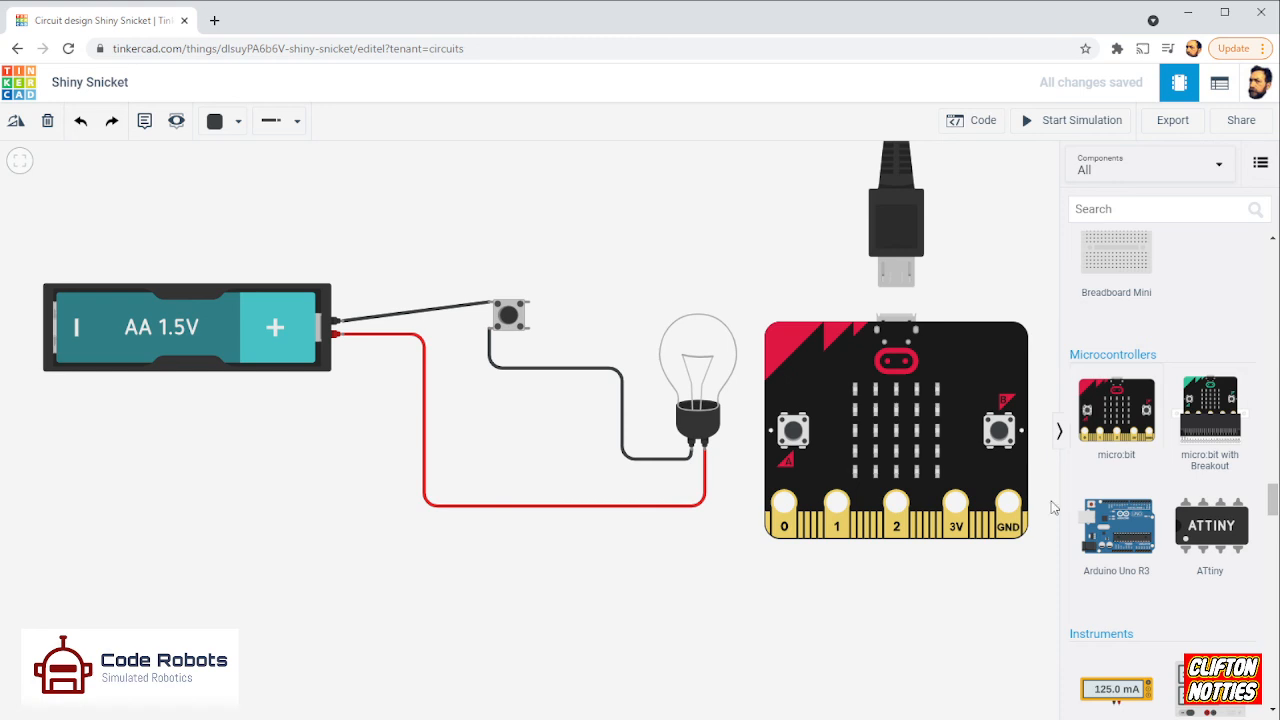
{"action": "left_click", "coordinate": [86, 86]}
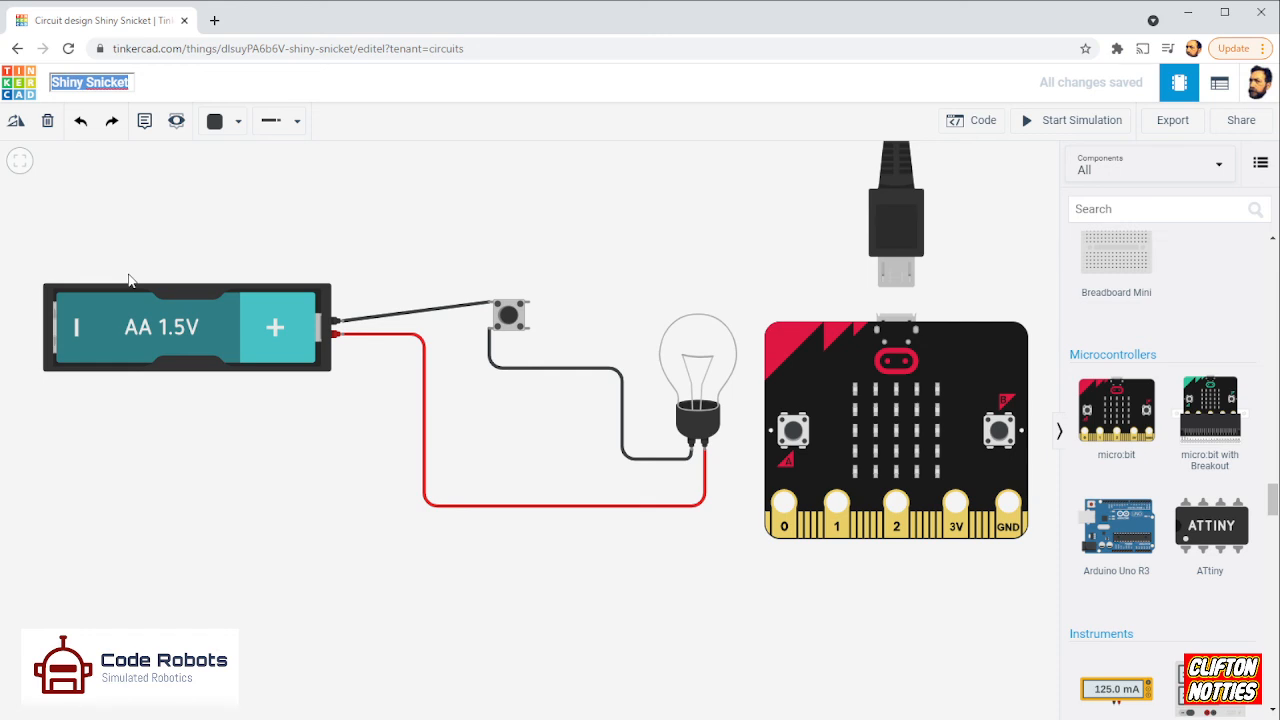
{"action": "key", "text": "BackSpace"}
{"action": "type", "text": "Ma"}
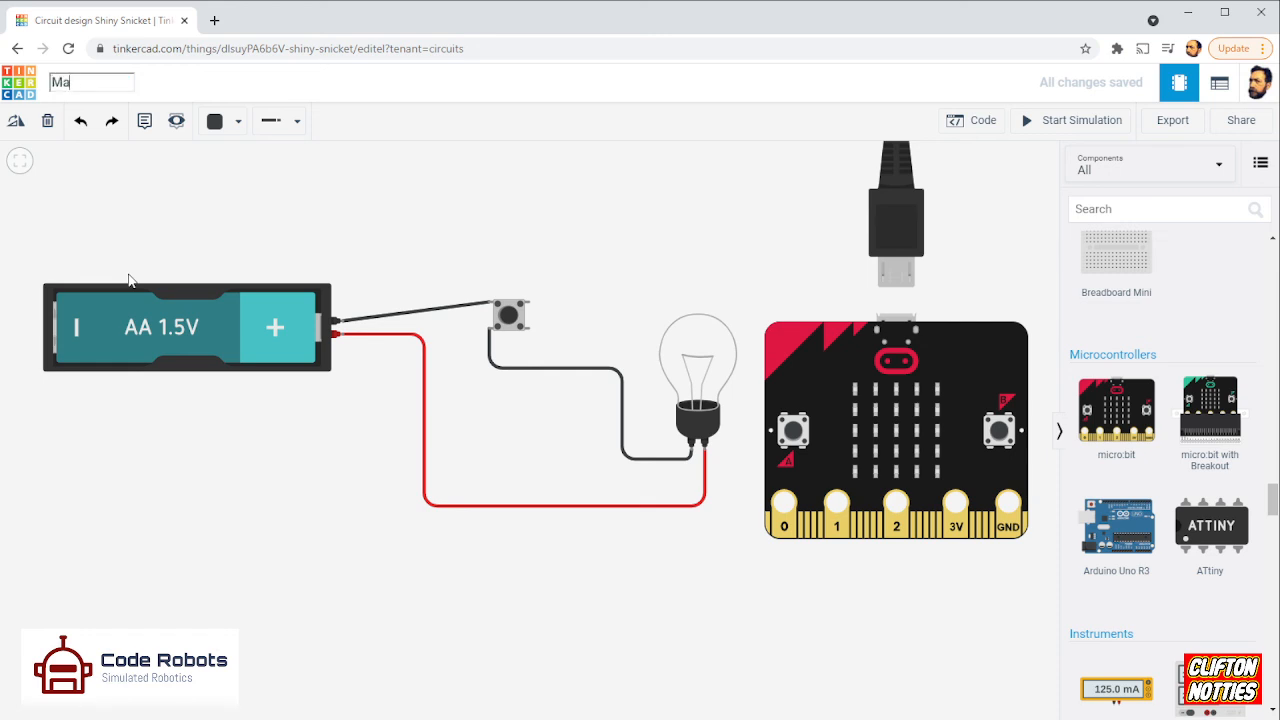
{"action": "type", "text": "ke it green up"}
{"action": "key", "text": "Escape"}
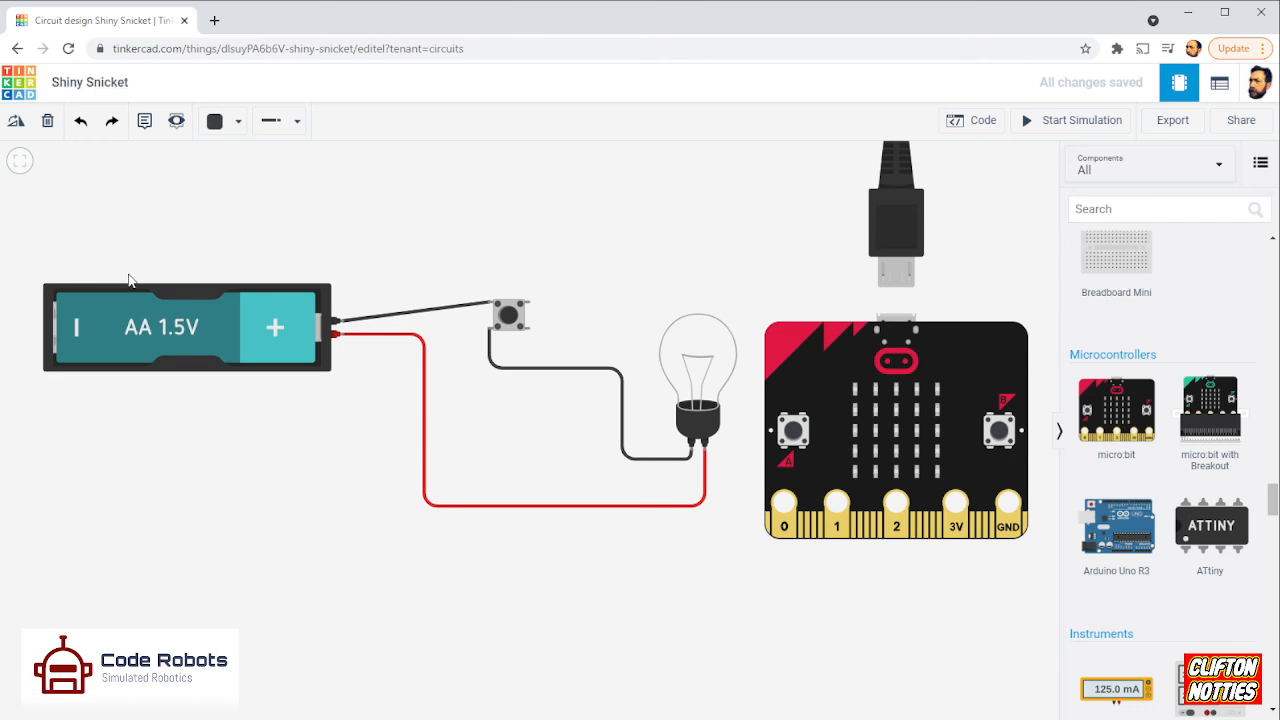
Rename the circuit design as "change it".
{"action": "left_click", "coordinate": [142, 82]}
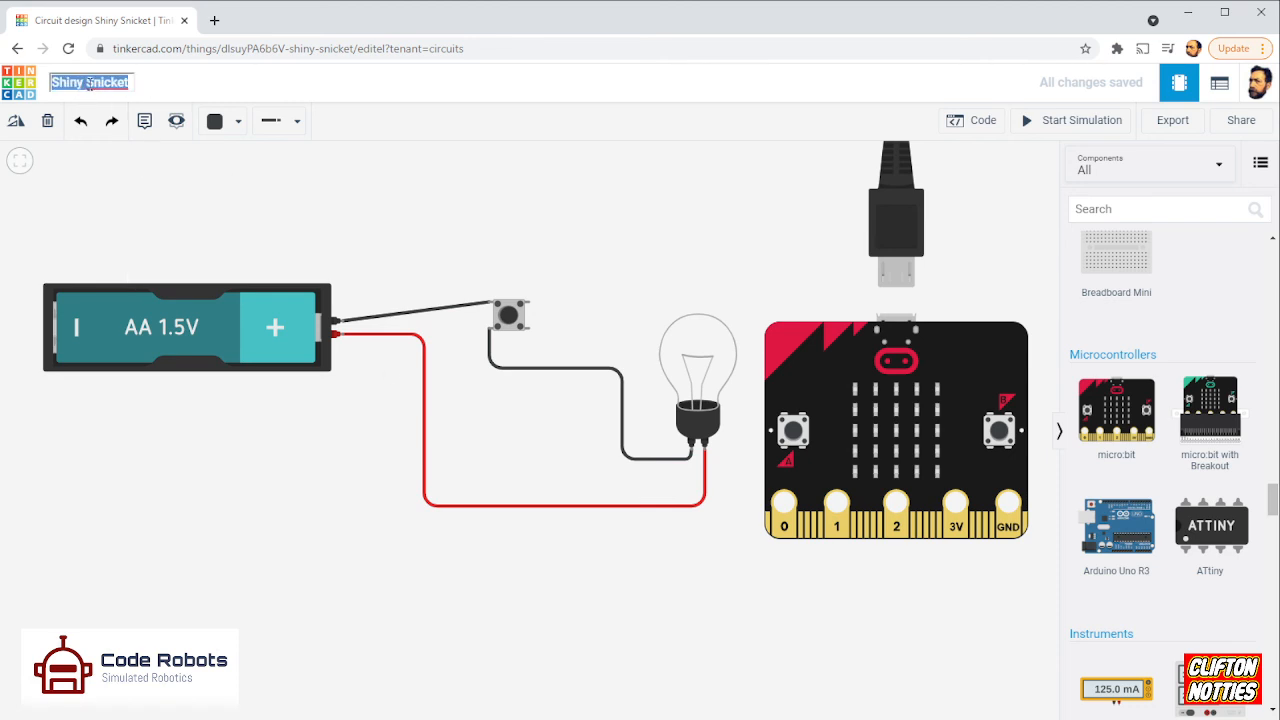
{"action": "type", "text": "change"}
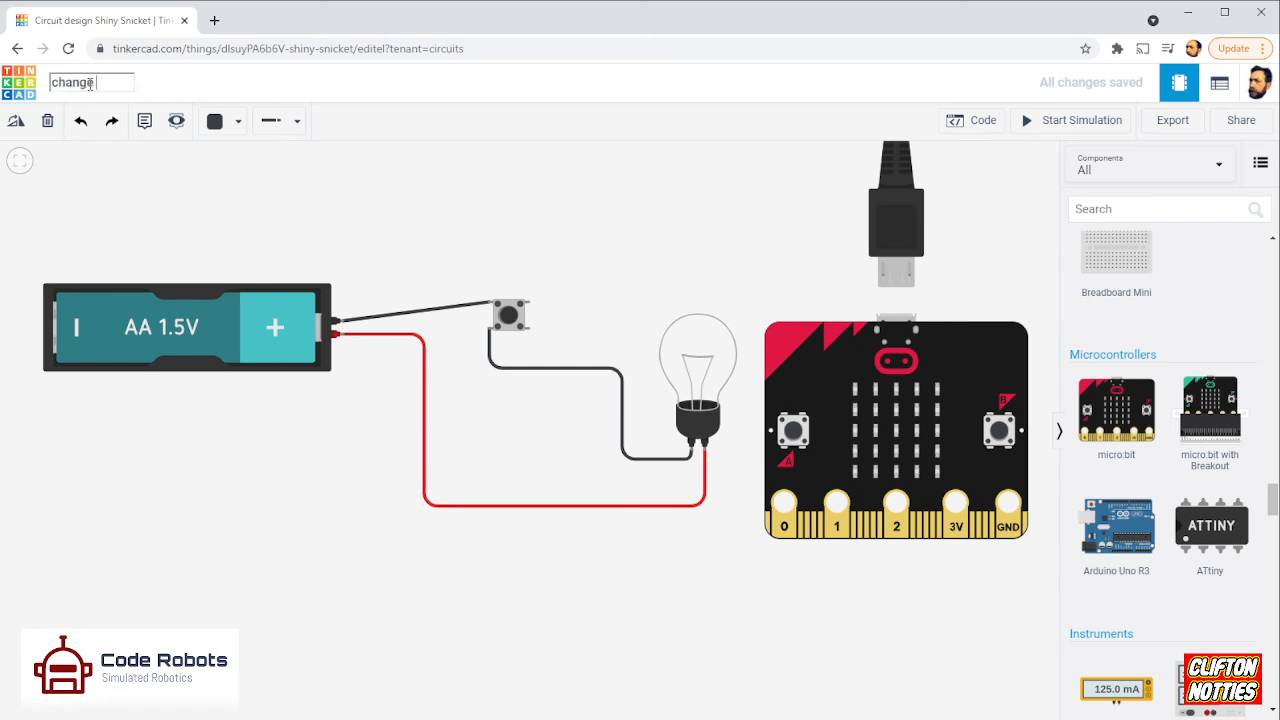
{"action": "type", "text": " it"}
{"action": "key", "text": "Return"}
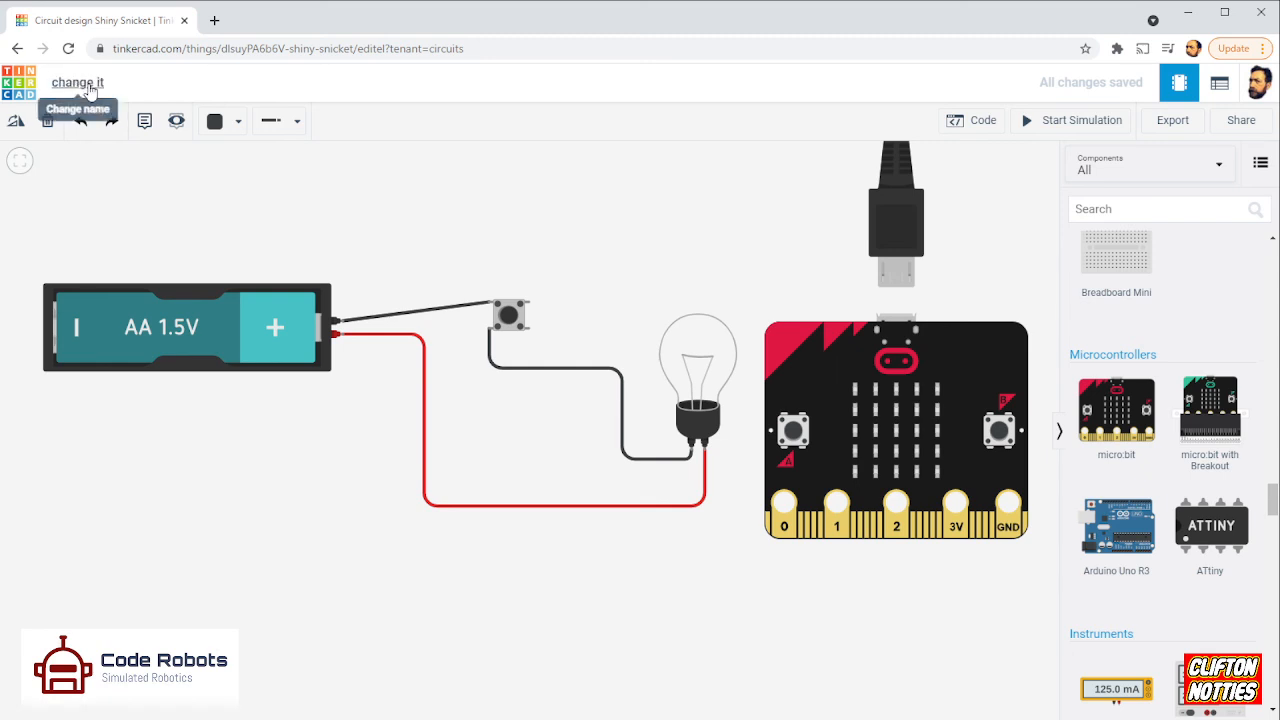